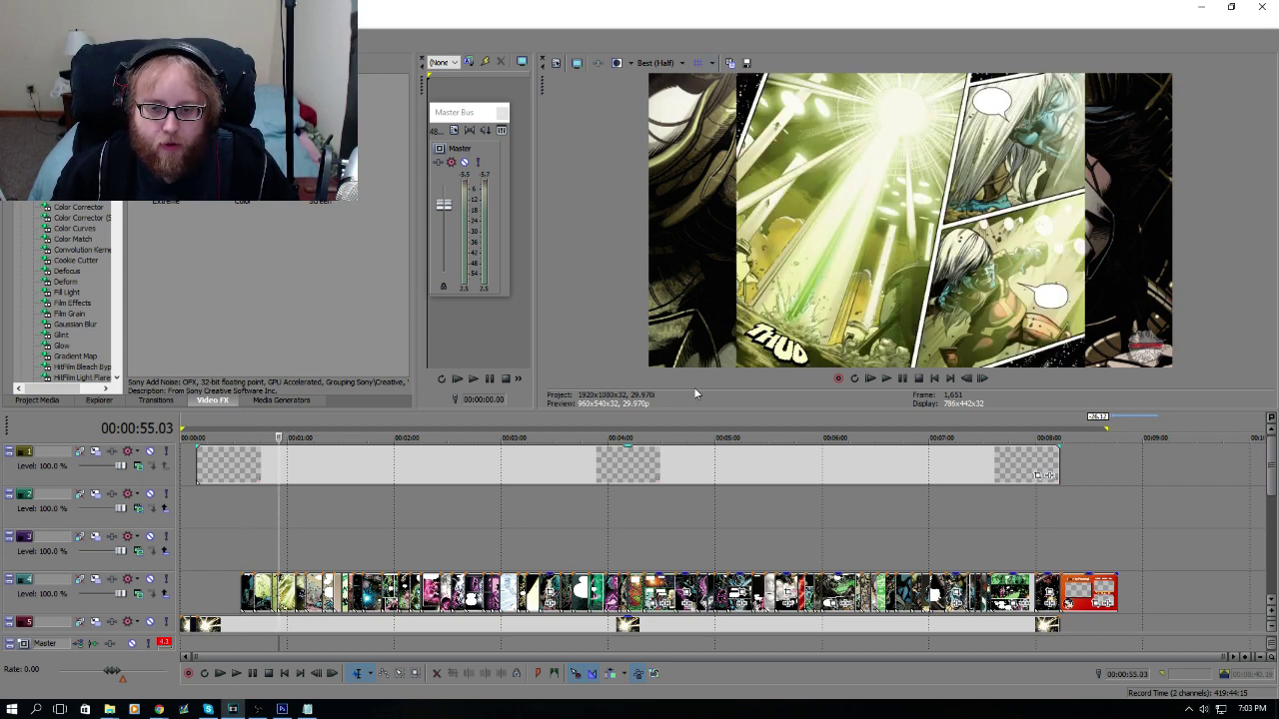
Step: Park the playhead at 00:00:41.23, where the overlay panel appears
click(220, 428)
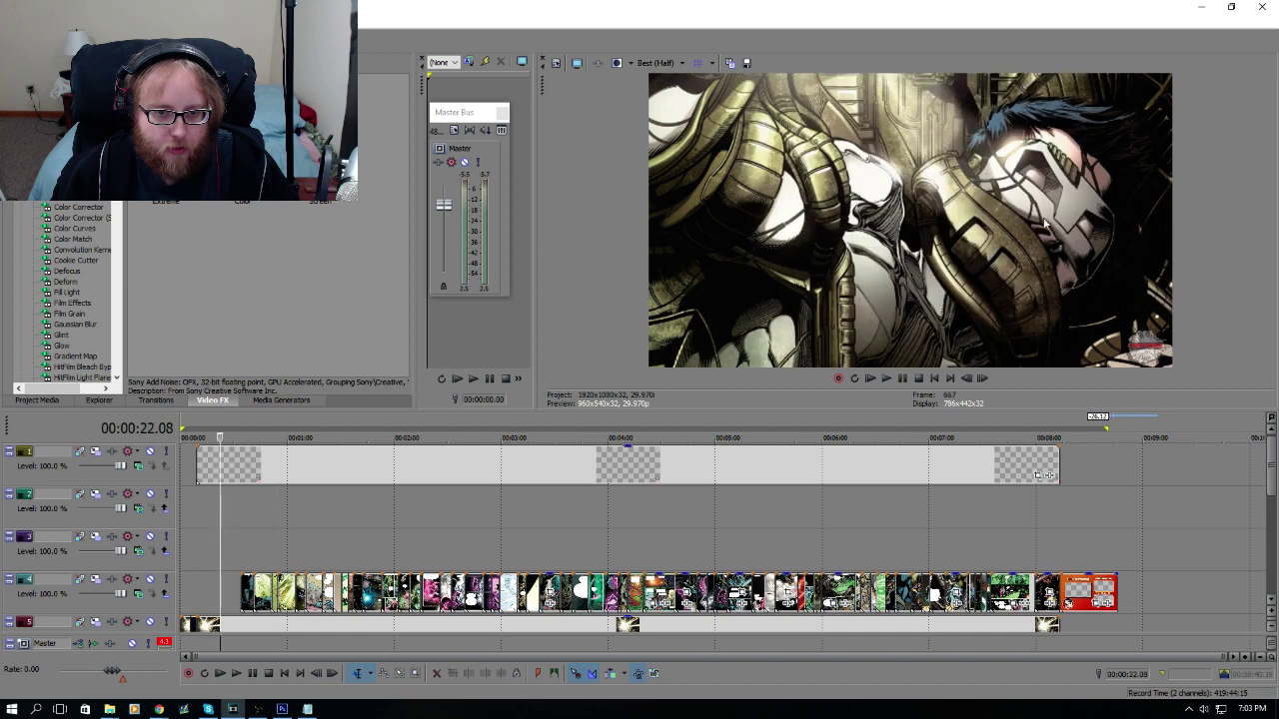
click(255, 426)
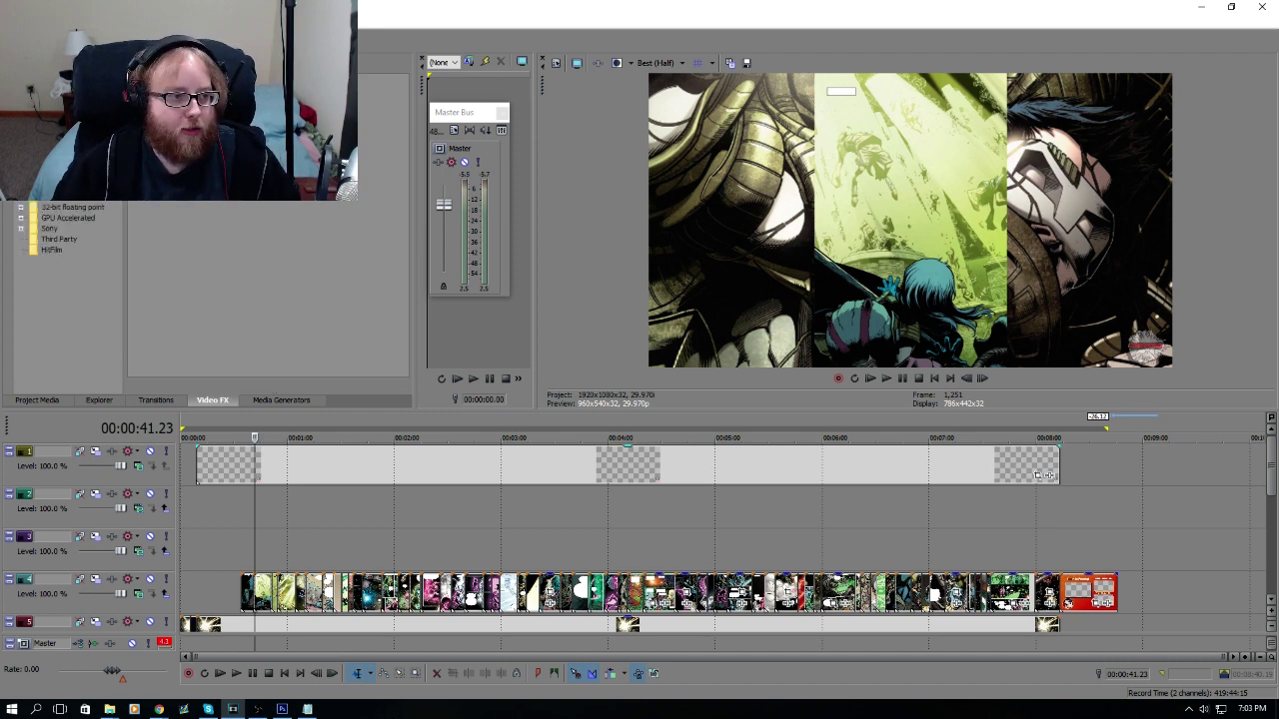
Step: Apply Sony Gaussian Blur to the track 5 comic-art event and arrange its settings window
drag(276, 233, 258, 628)
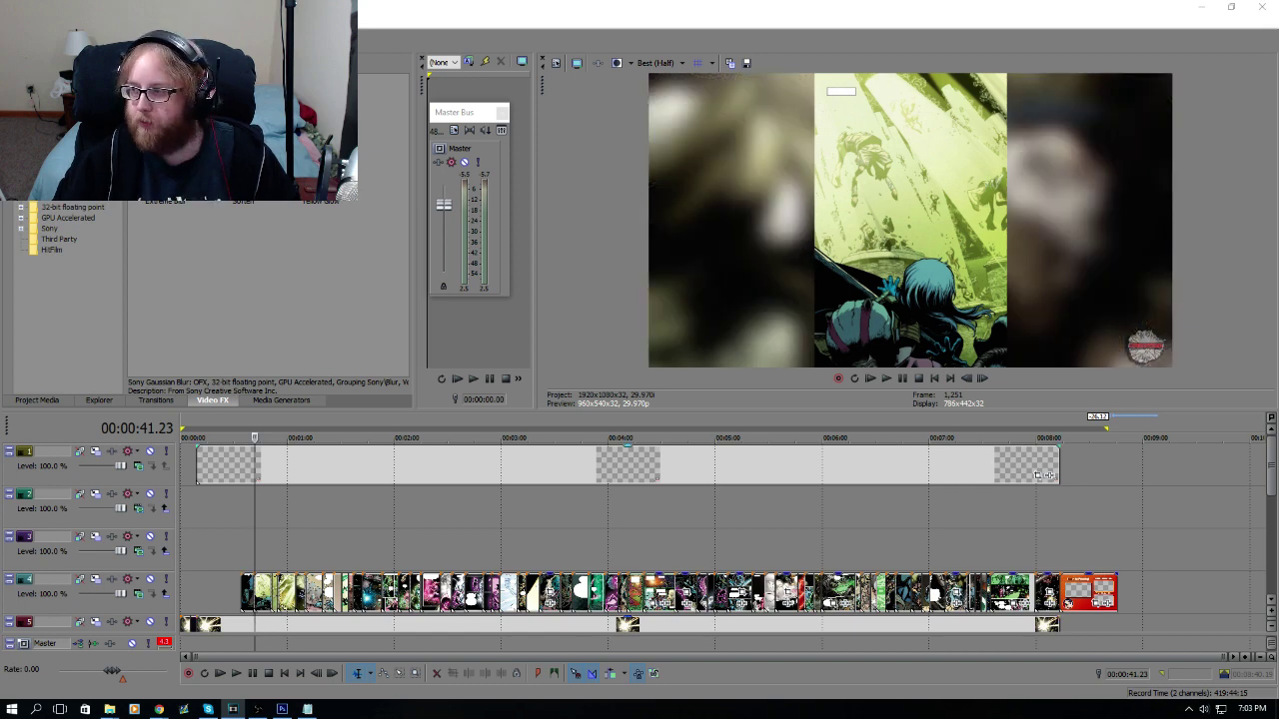
drag(748, 206, 583, 231)
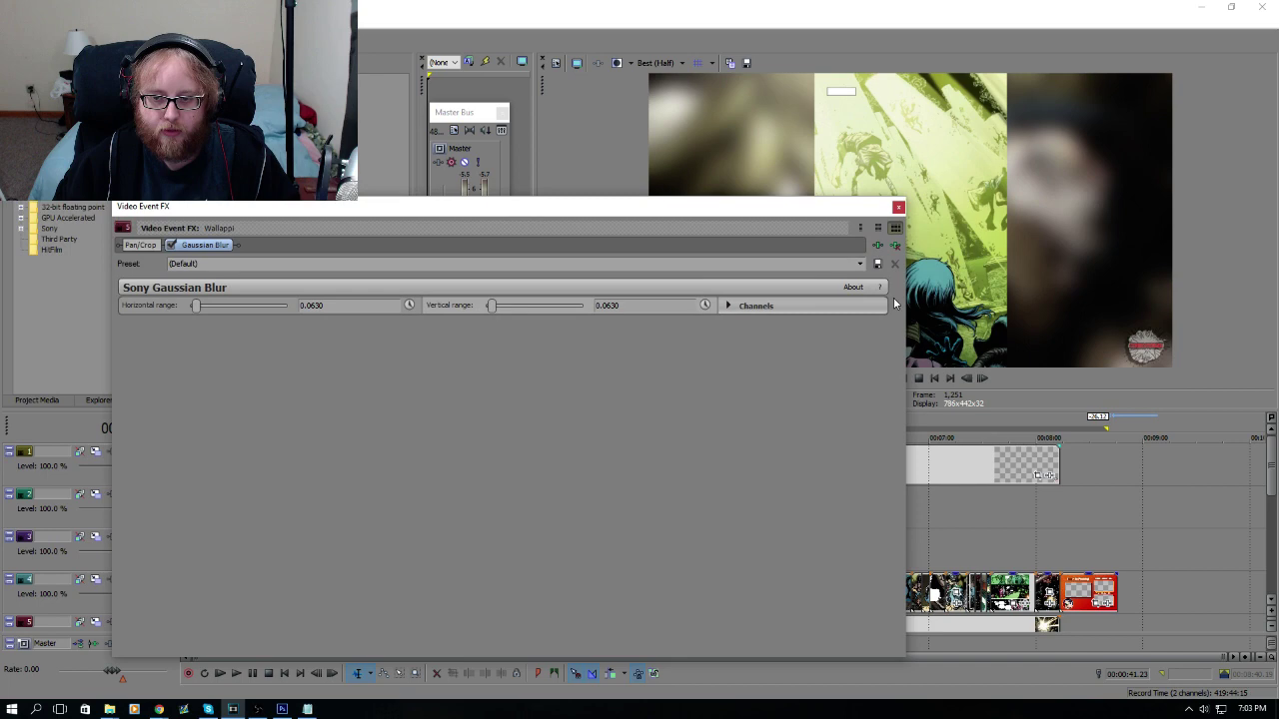
drag(878, 661, 879, 607)
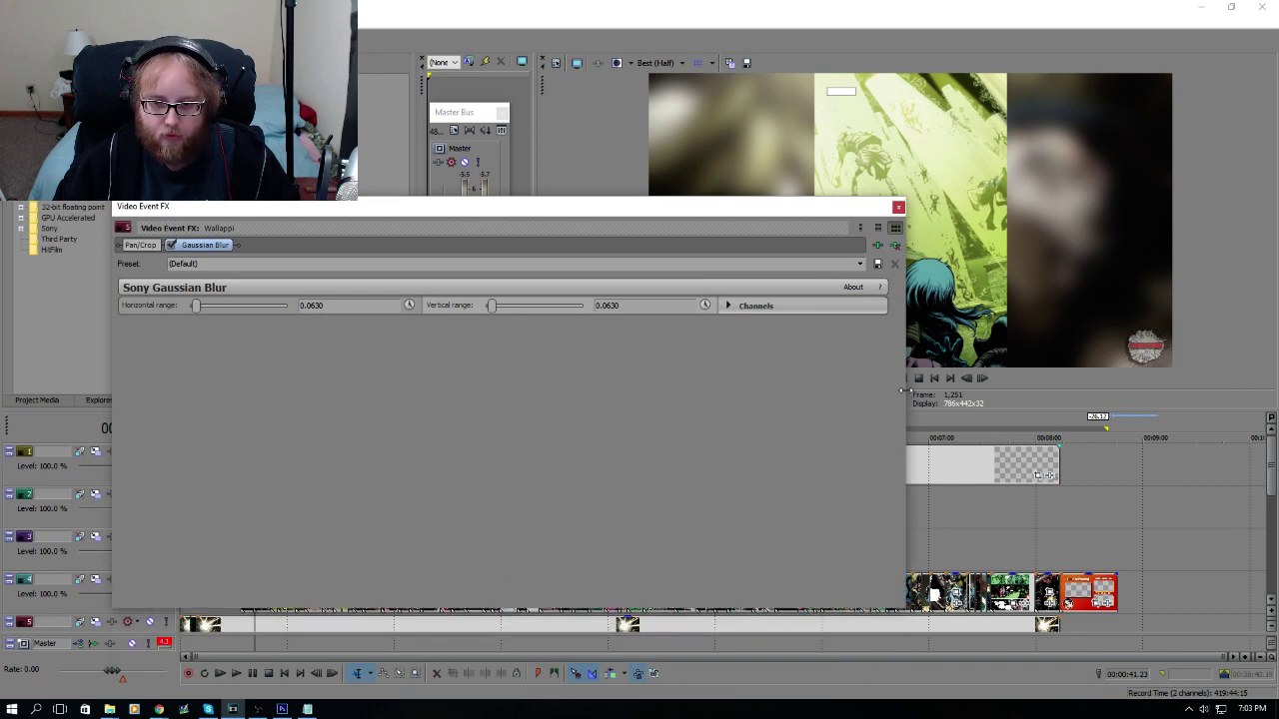
mouse_move(904, 391)
mouse_down()
mouse_move(508, 385)
mouse_move(906, 400)
mouse_up()
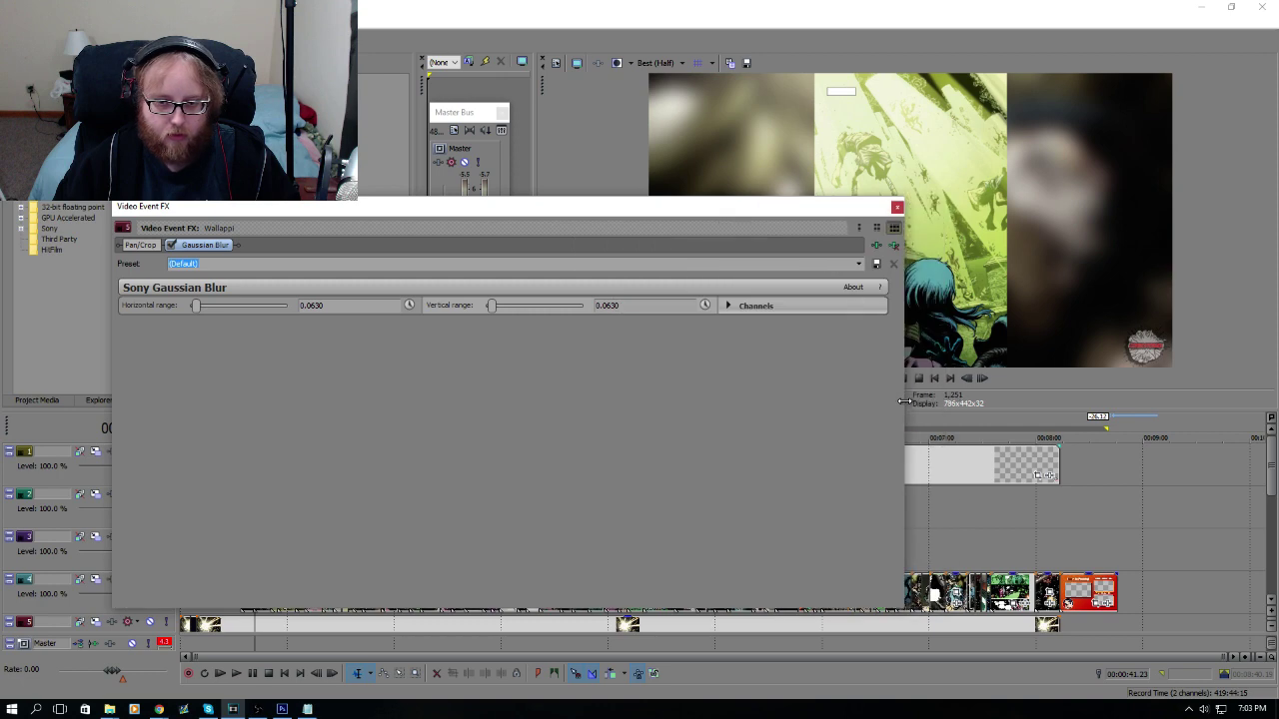
drag(401, 208, 1278, 216)
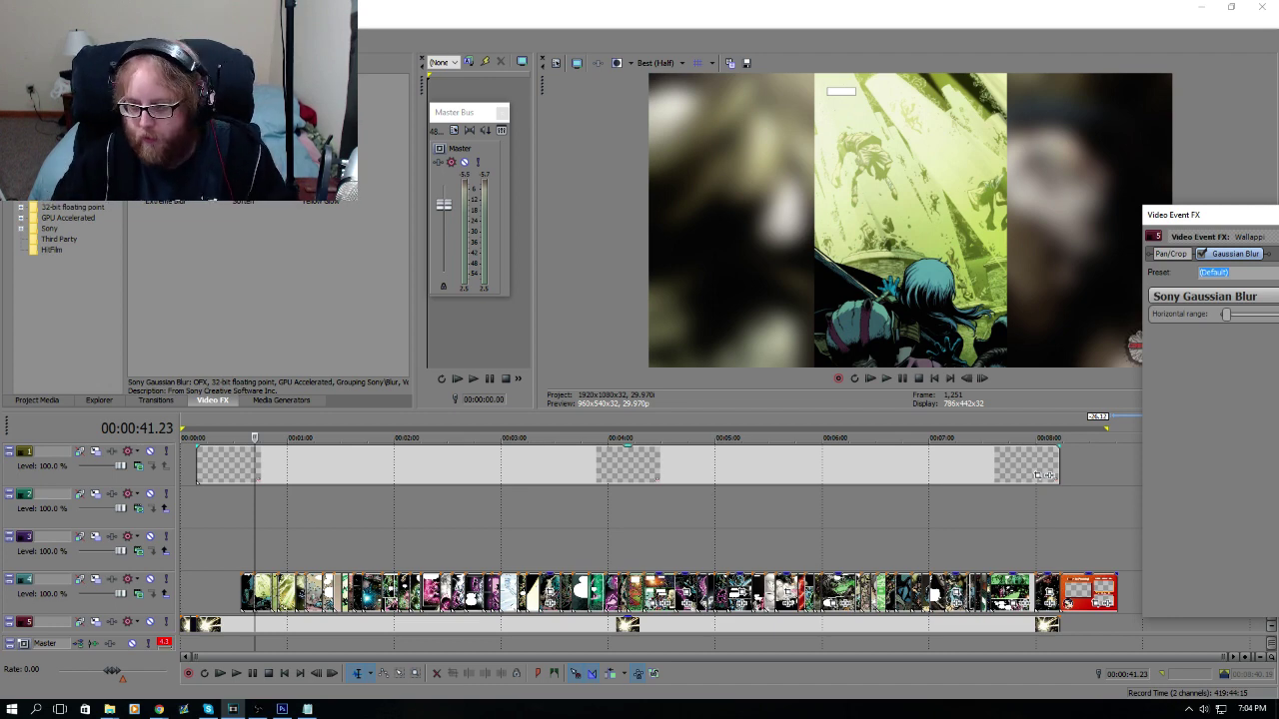
drag(1216, 221, 268, 245)
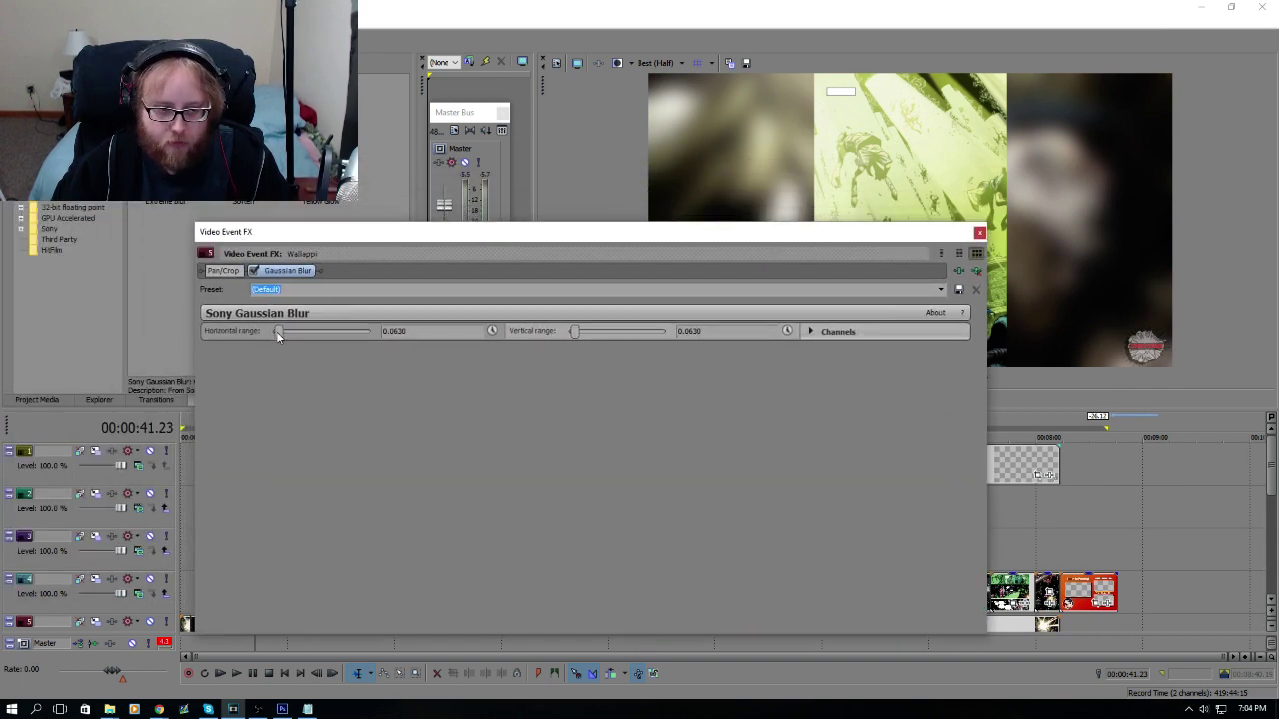
Step: Set both the horizontal and vertical blur ranges to 0.0000
drag(278, 334, 269, 334)
drag(576, 332, 568, 333)
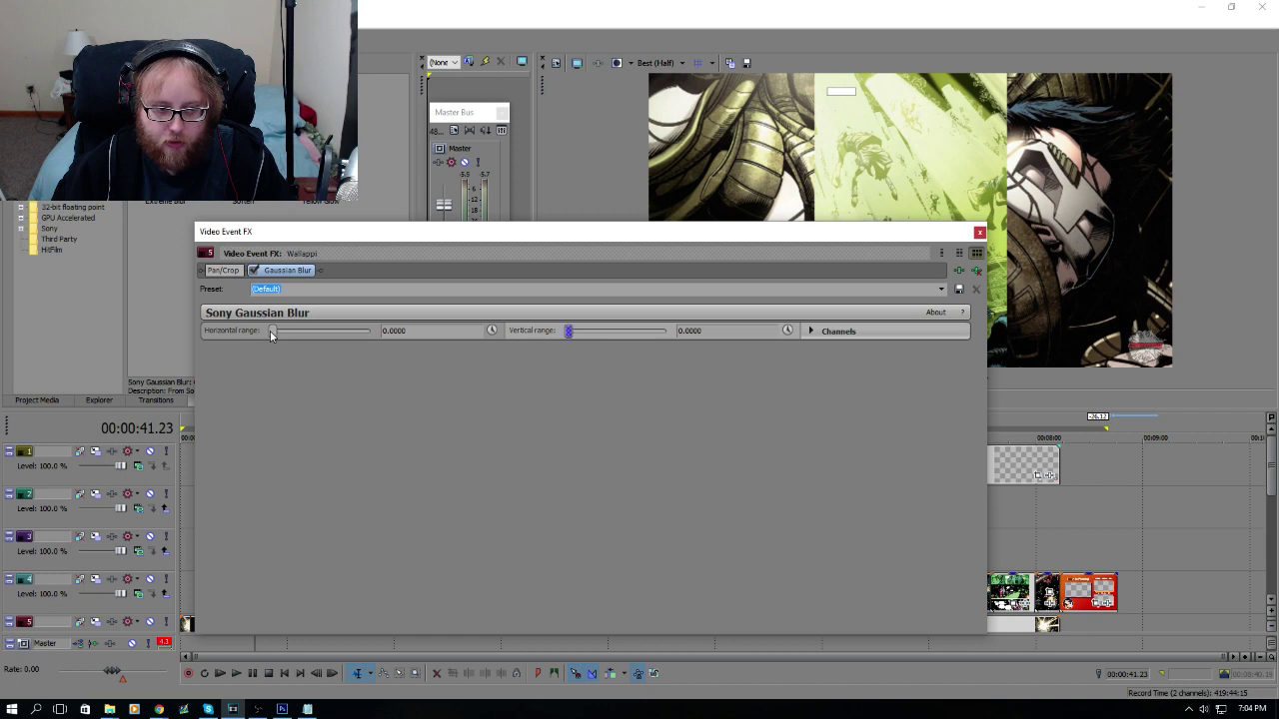
drag(272, 333, 82, 356)
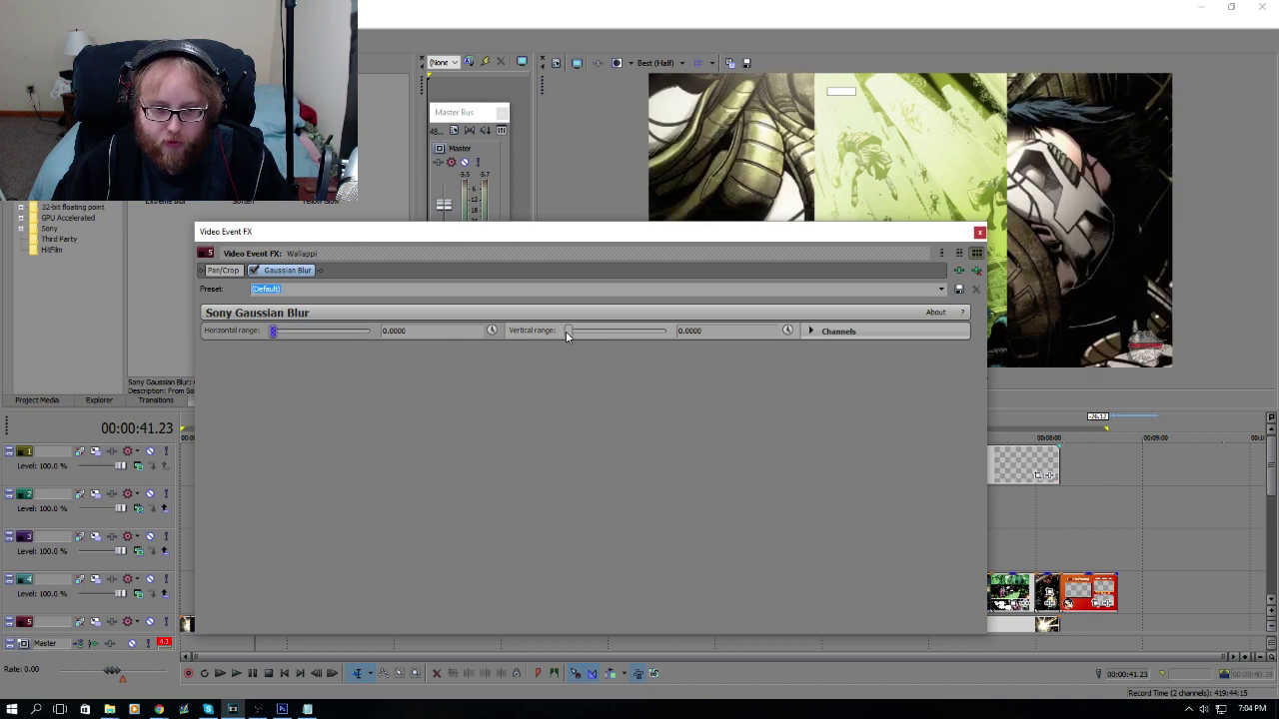
drag(568, 332, 853, 351)
drag(672, 352, 409, 365)
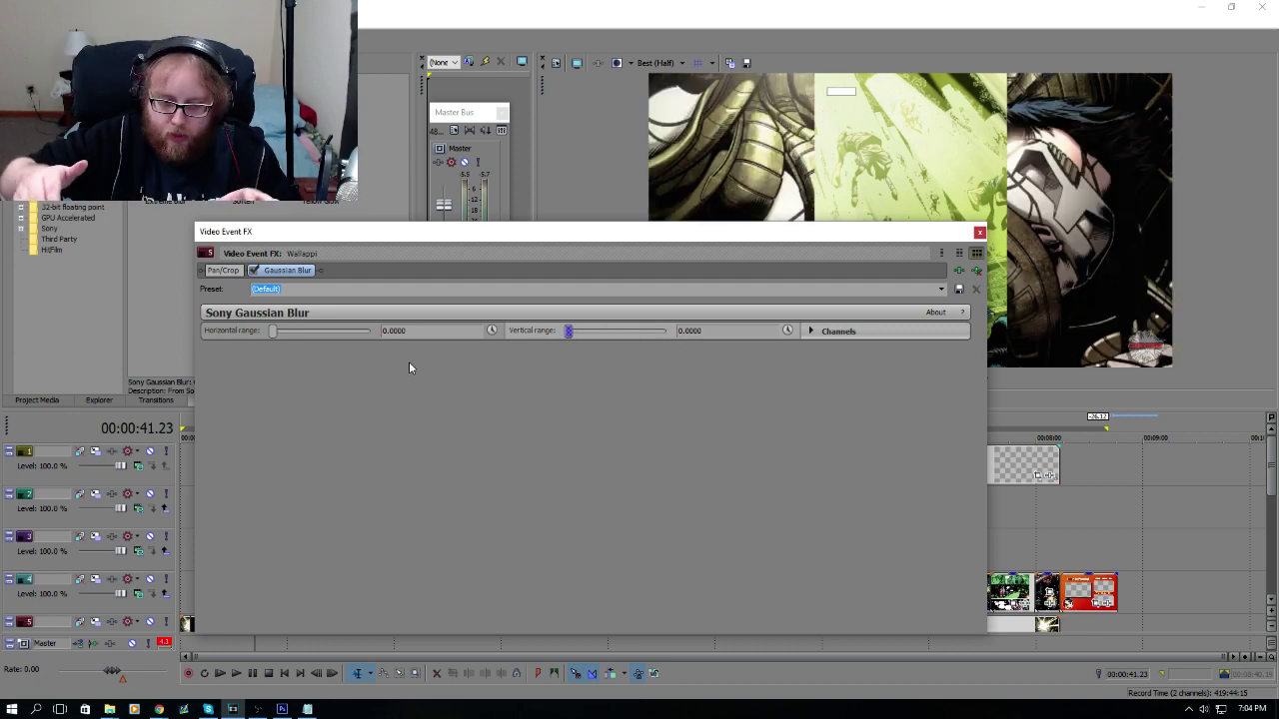
Step: Enable keyframe animation for the Horizontal range and Vertical range parameters
click(492, 329)
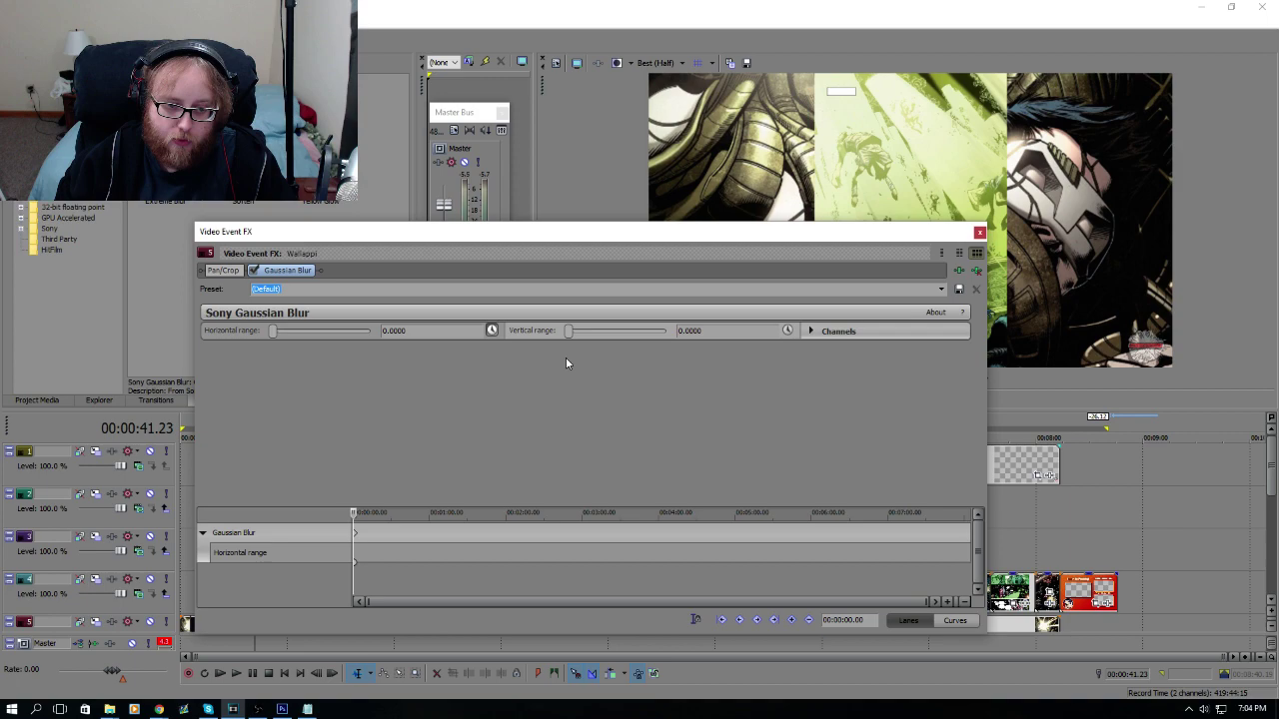
click(788, 330)
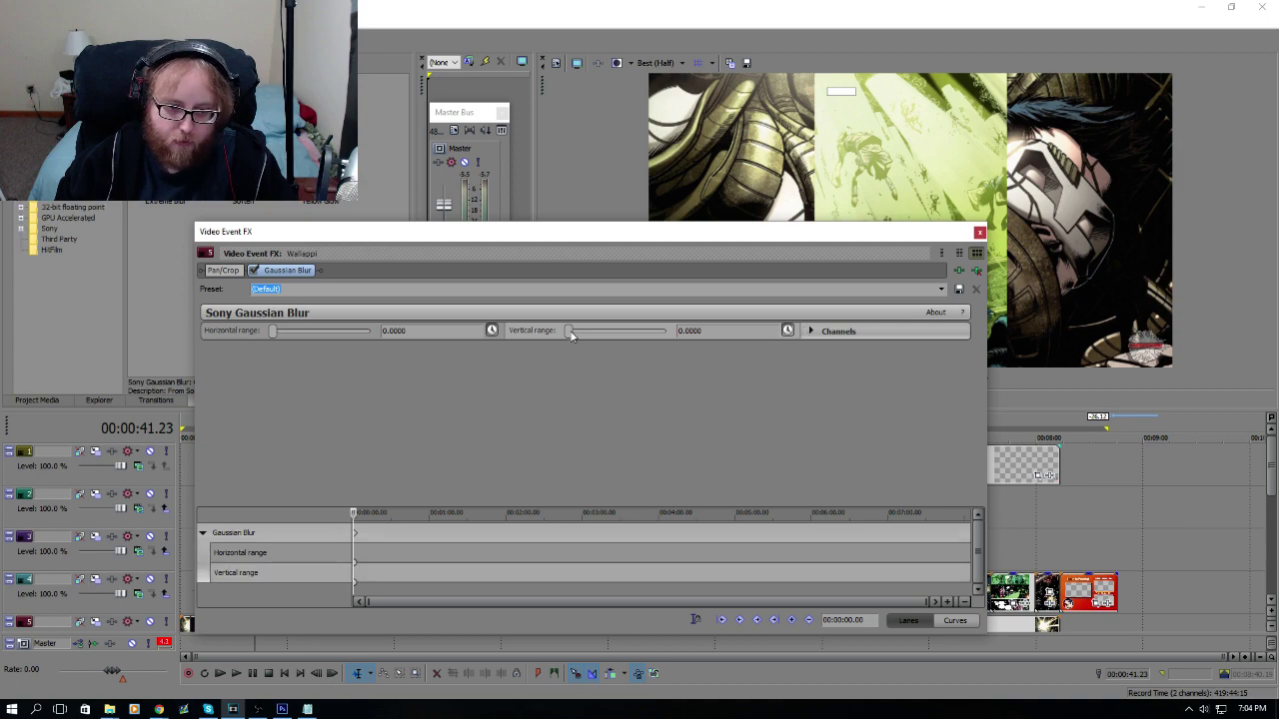
drag(404, 240, 364, 139)
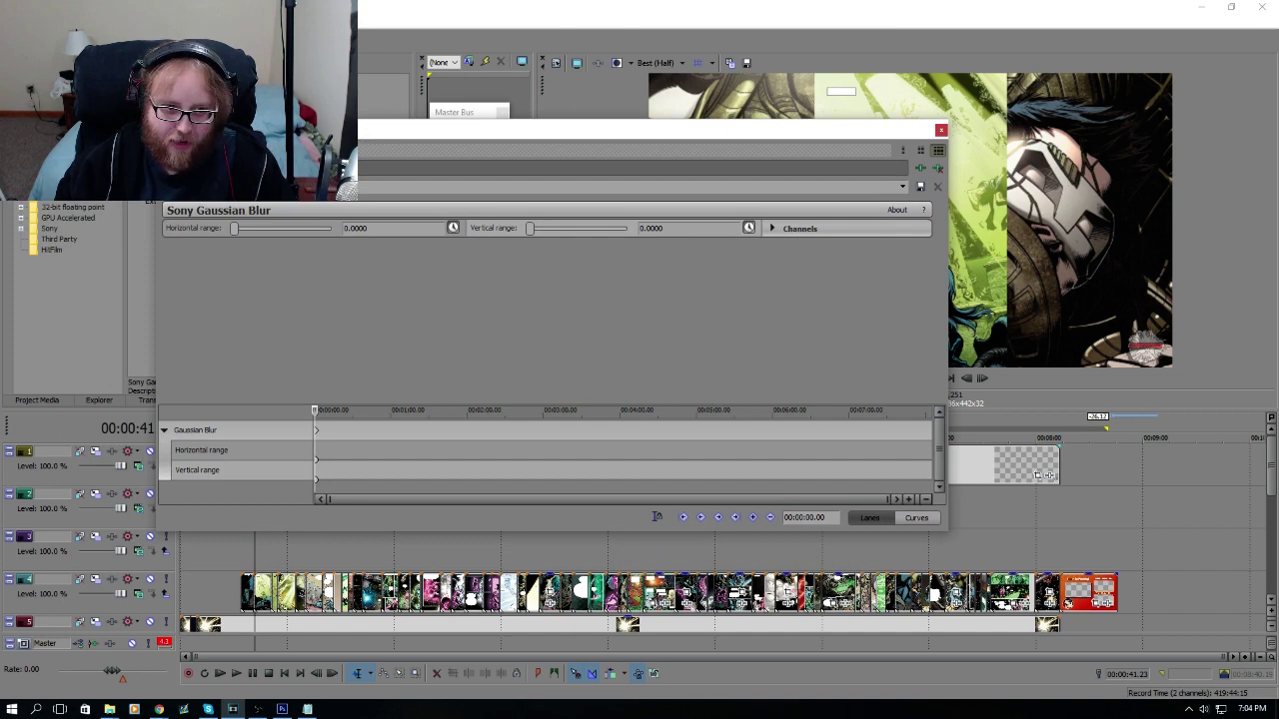
drag(343, 135, 586, 94)
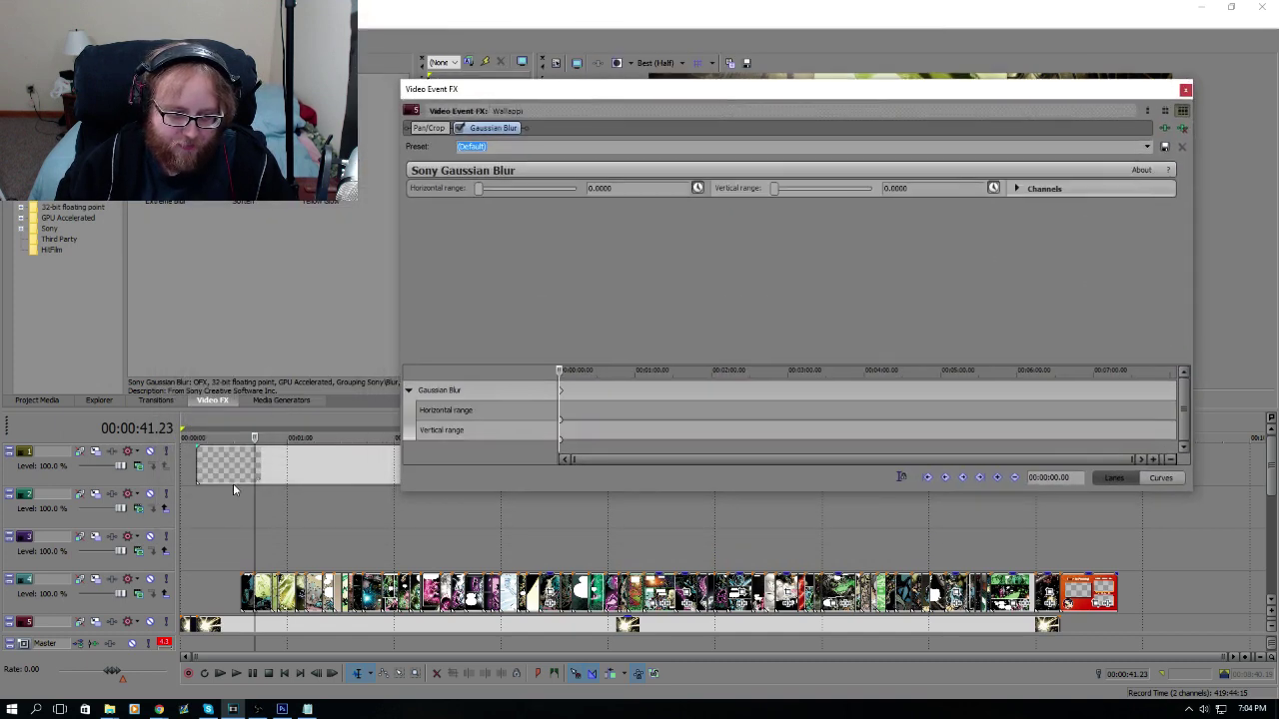
Step: Reposition the blur settings window and move the playhead to 00:00:21.29
key(alt+Tab)
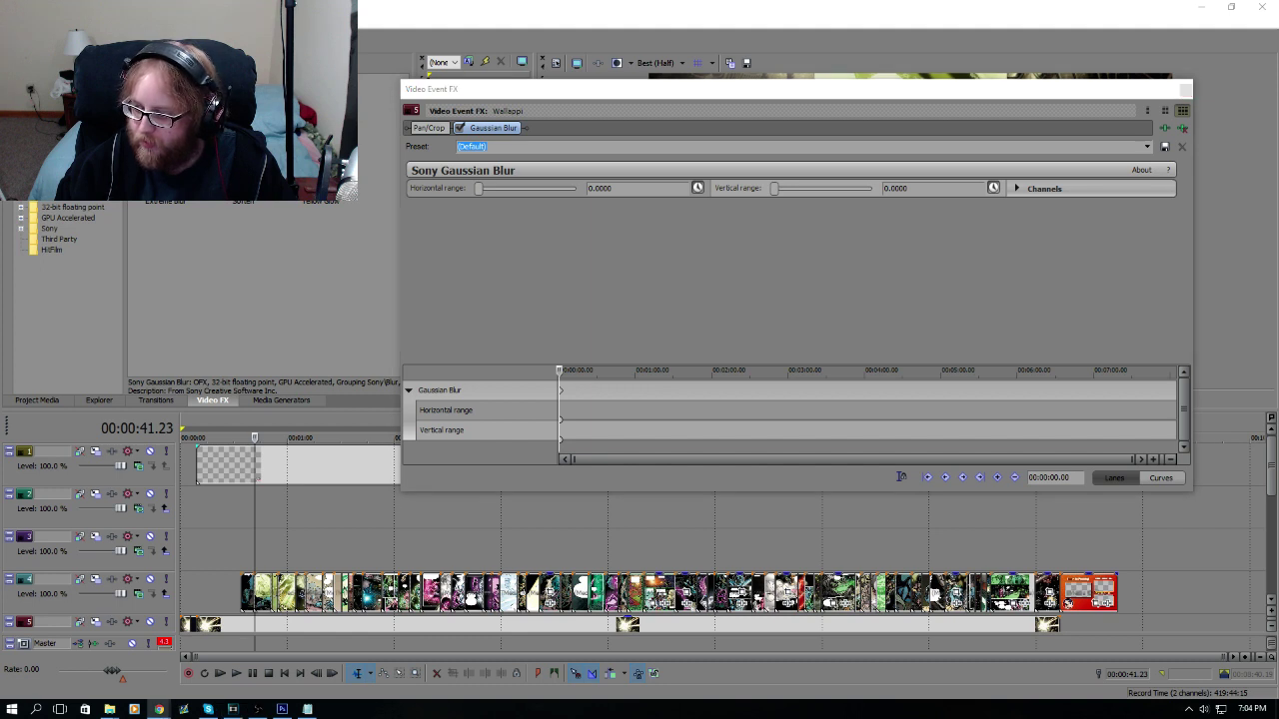
key(alt+Tab)
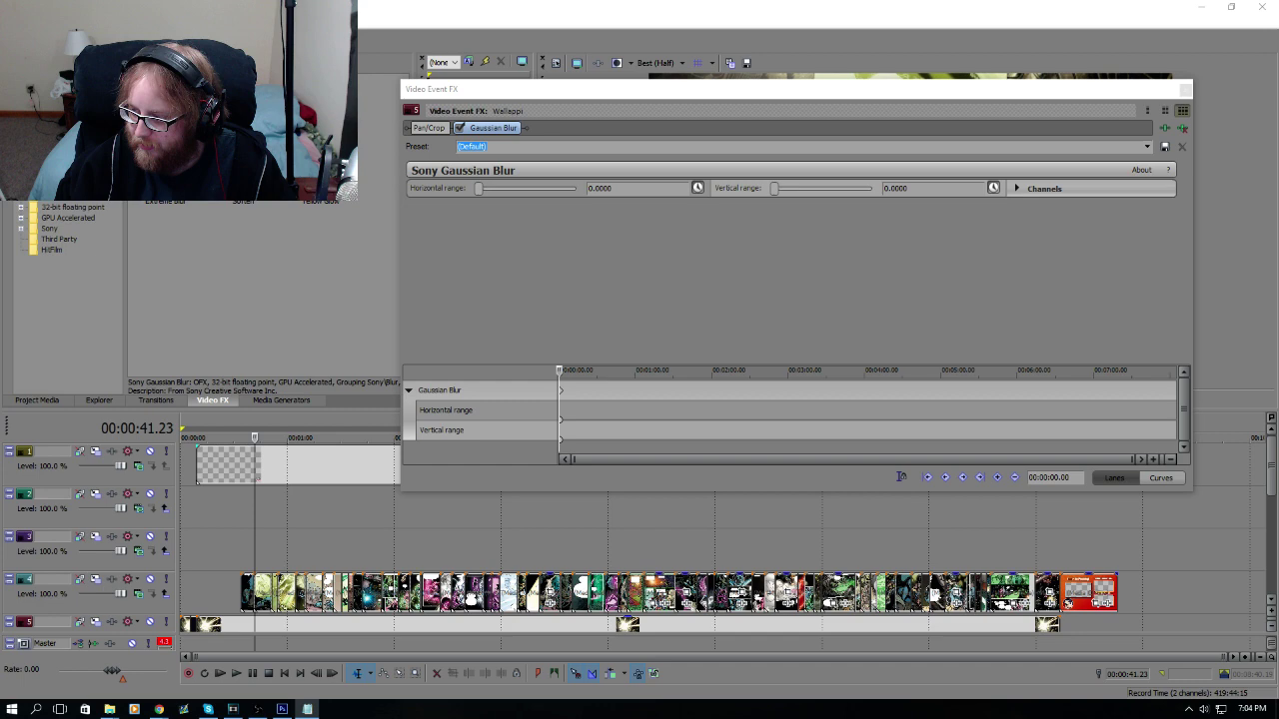
key(alt+Tab)
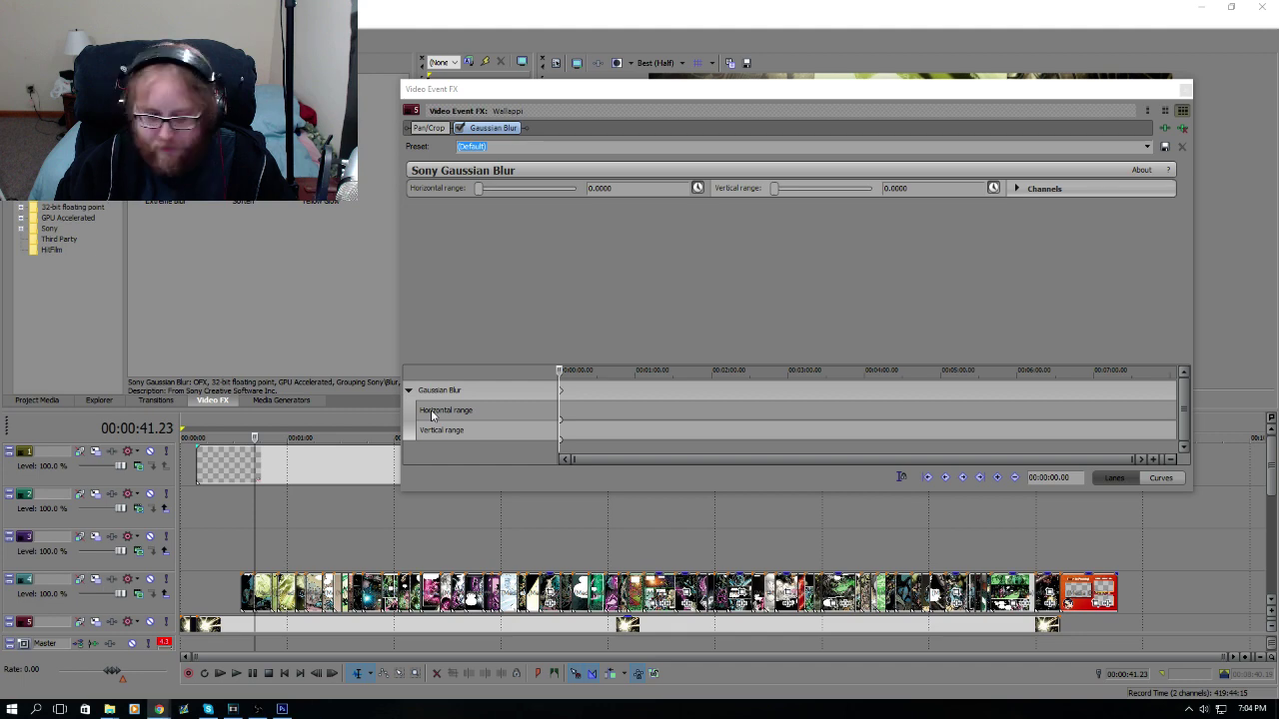
drag(563, 88, 574, 31)
click(221, 426)
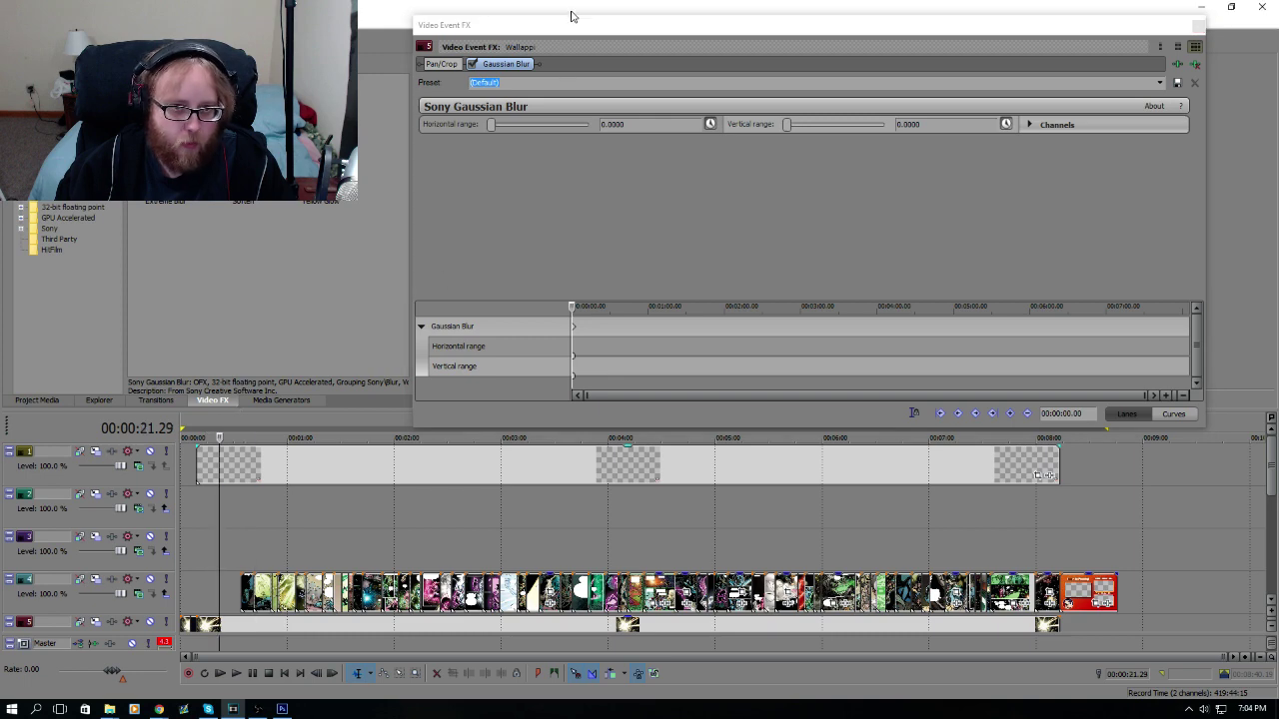
Step: Move the playhead from 00:00:41.23 to 00:00:33.24, the start of the track 4 overlay clips
drag(572, 18, 1198, 376)
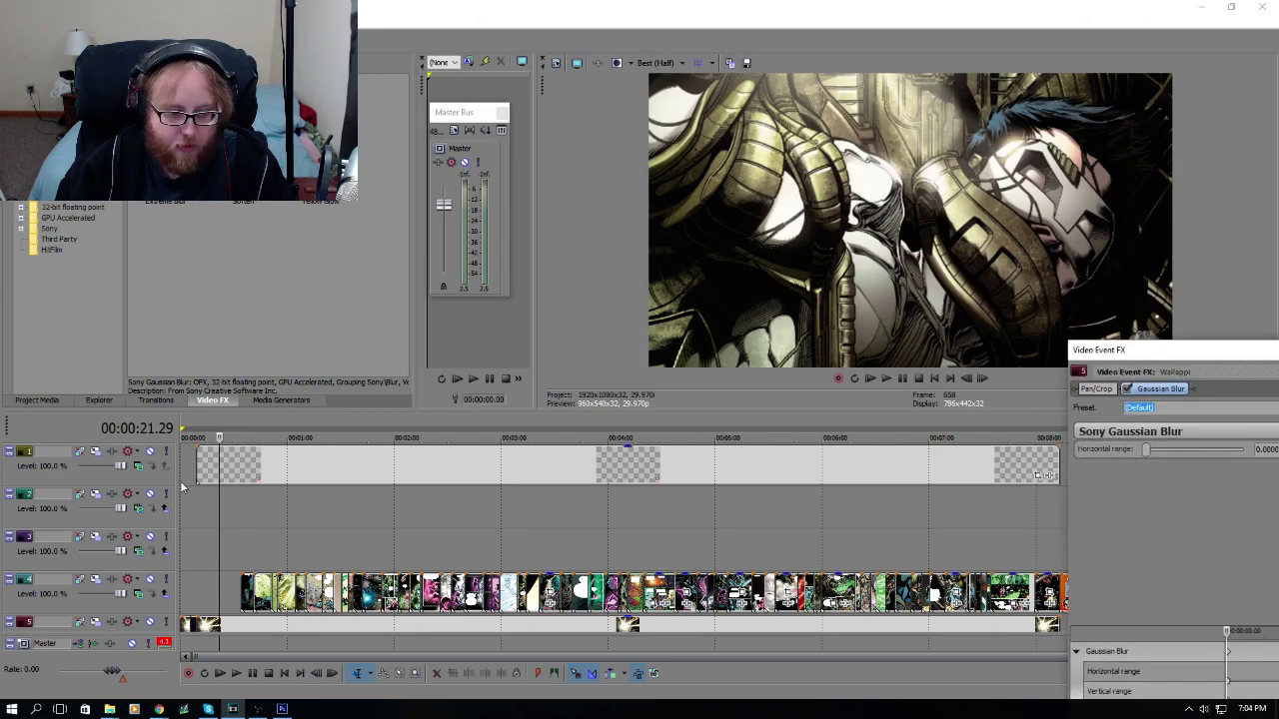
drag(229, 428, 251, 428)
click(253, 428)
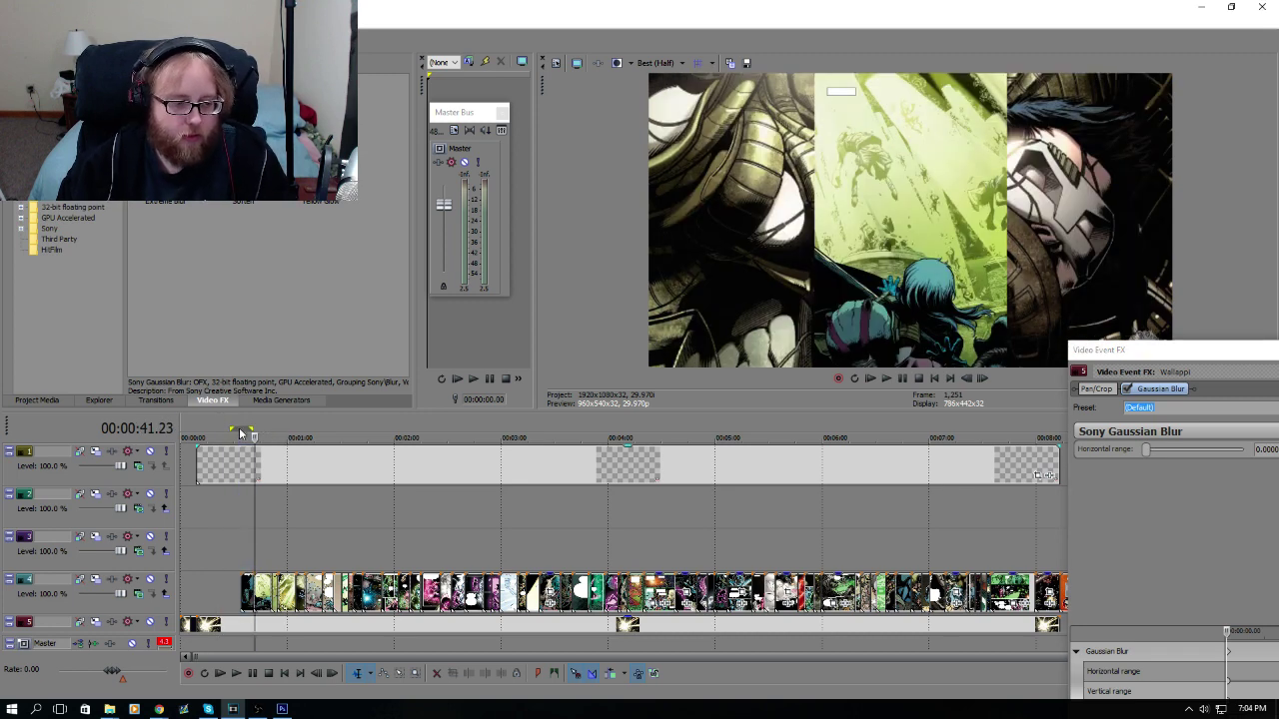
double_click(242, 420)
click(241, 420)
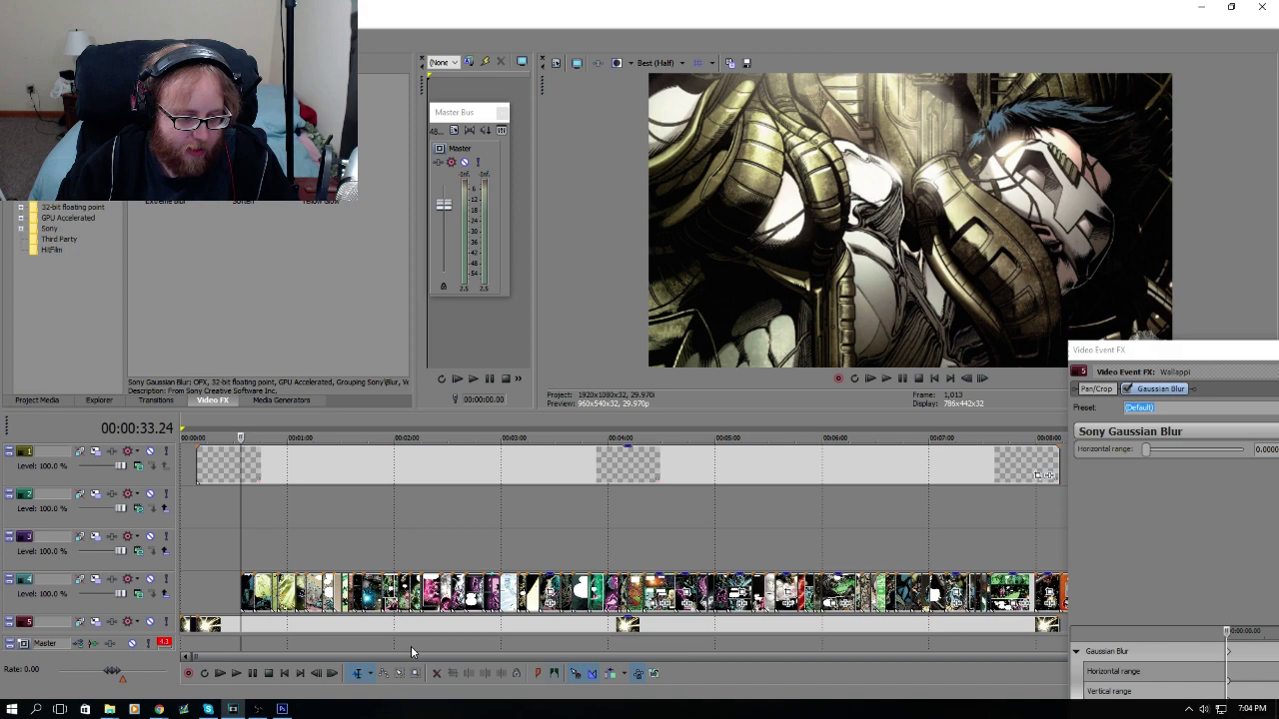
scroll(243, 605, up, 5)
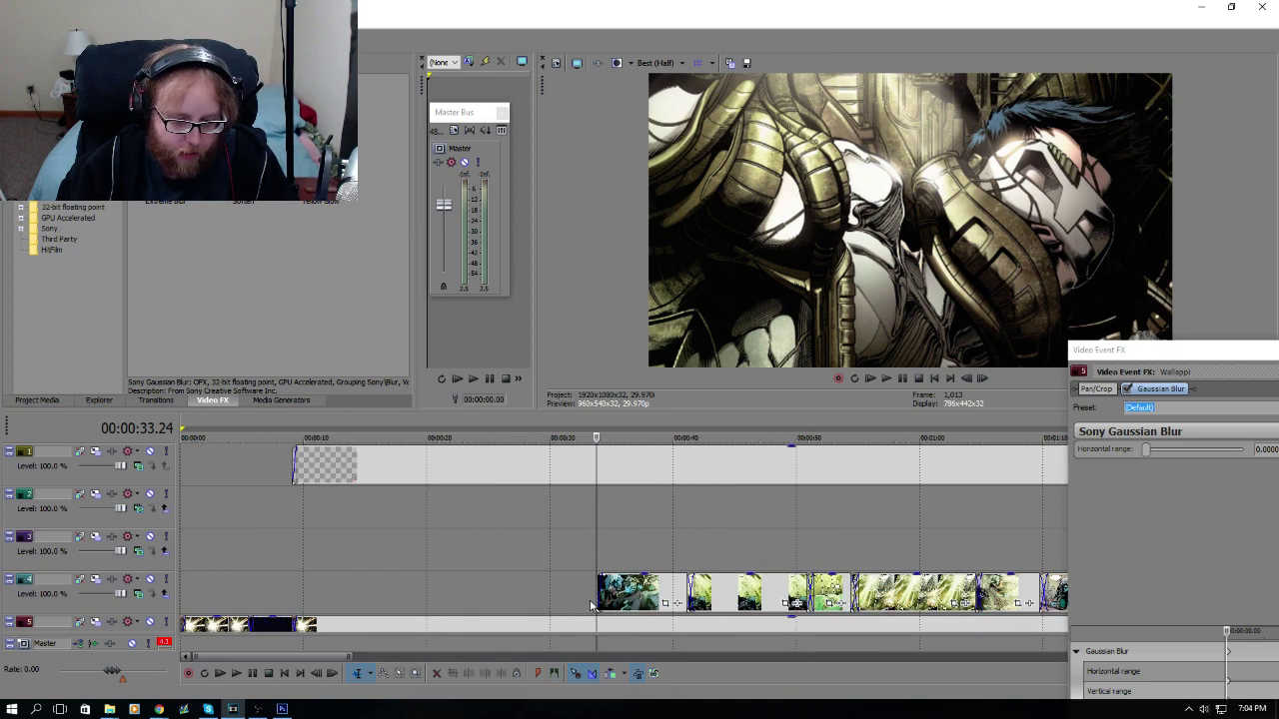
scroll(798, 534, down, 3)
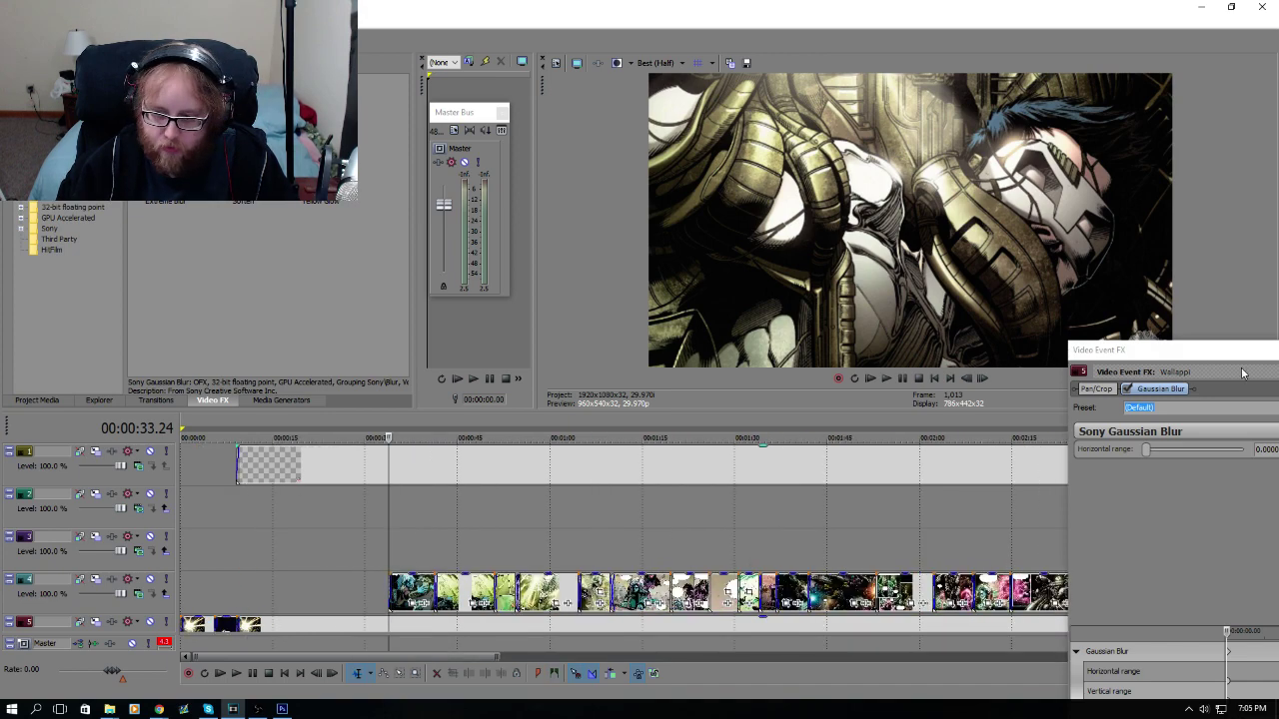
drag(1236, 351, 222, 72)
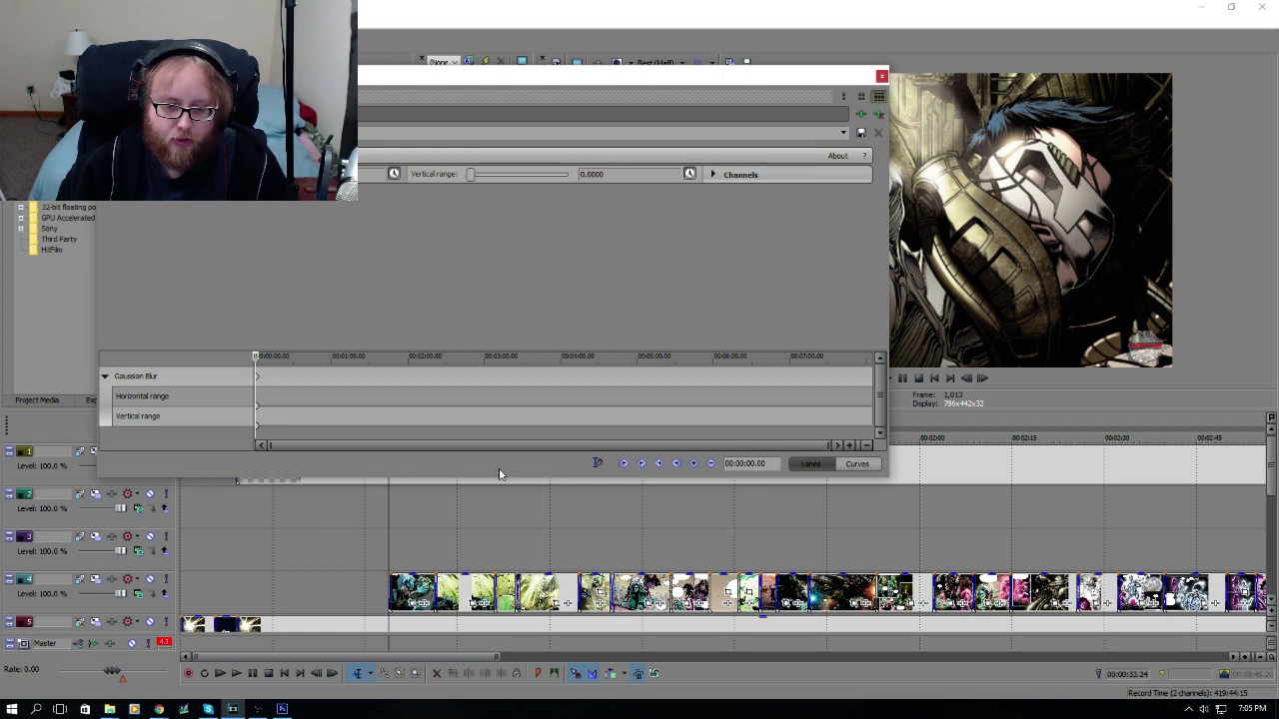
Step: Sync the blur keyframe cursor to the timeline playhead at 00:00:24.22
click(598, 463)
click(286, 360)
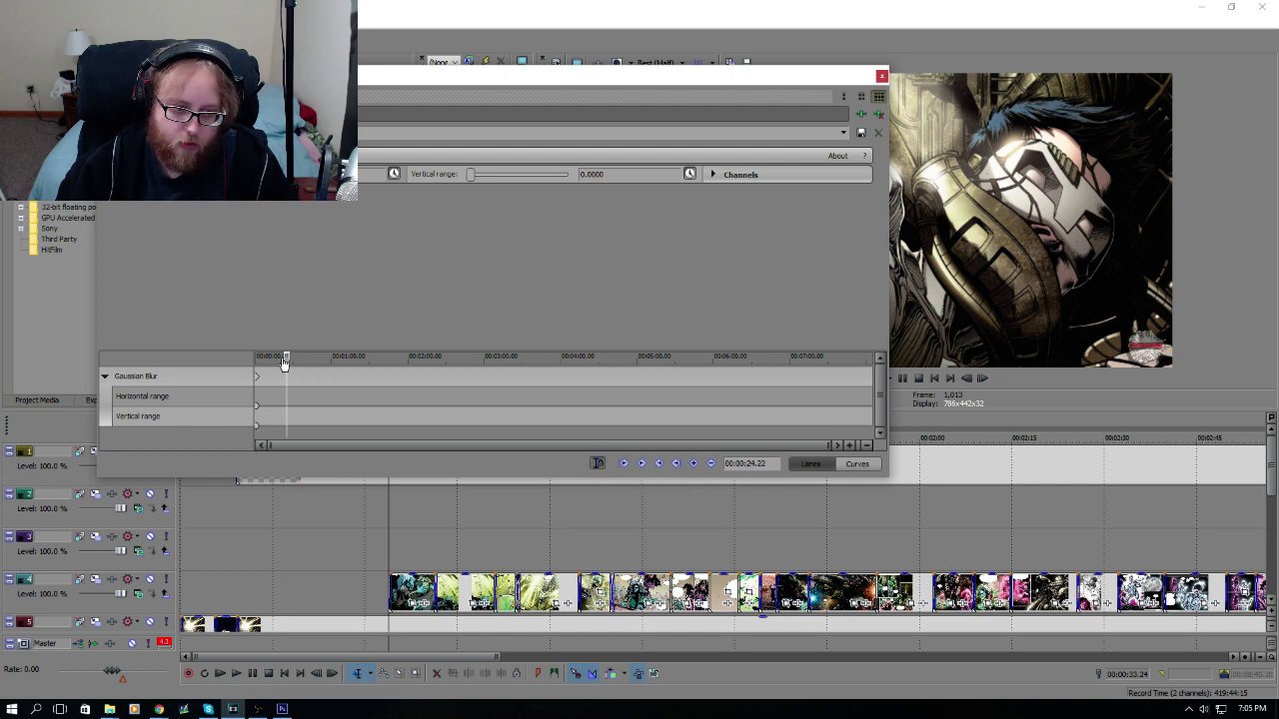
drag(405, 79, 875, 86)
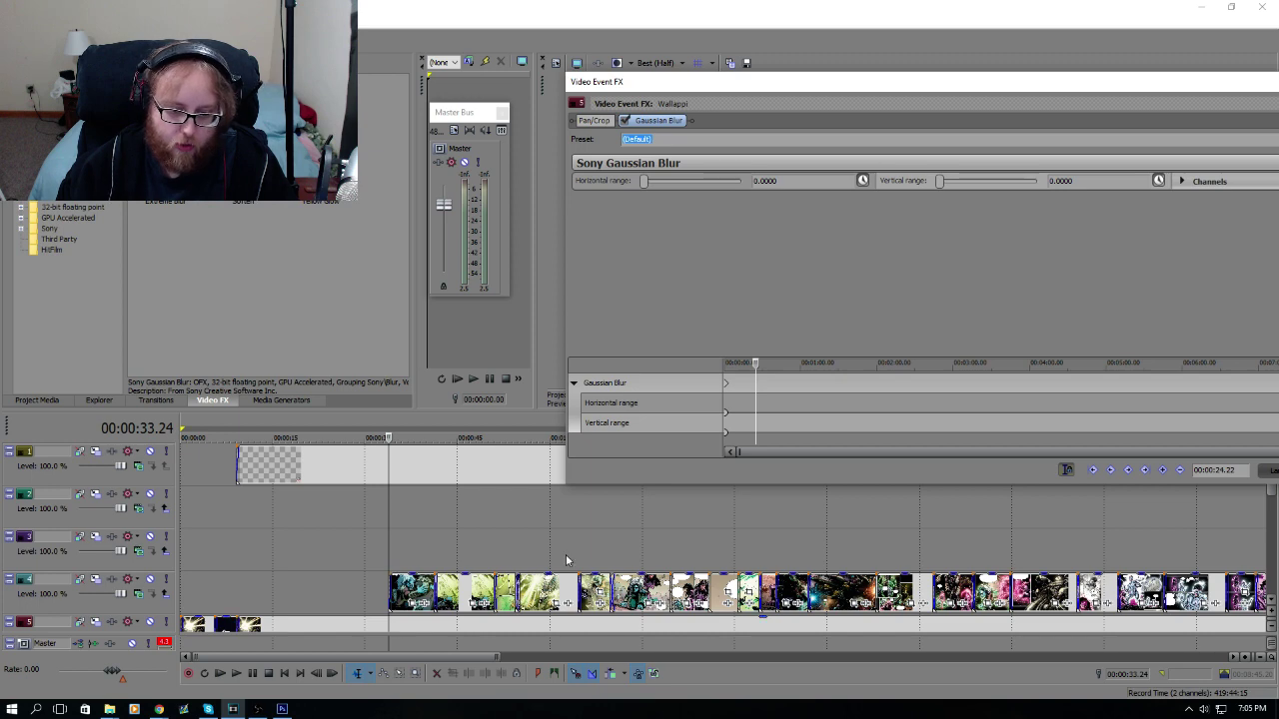
scroll(590, 547, down, 3)
scroll(591, 548, down, 2)
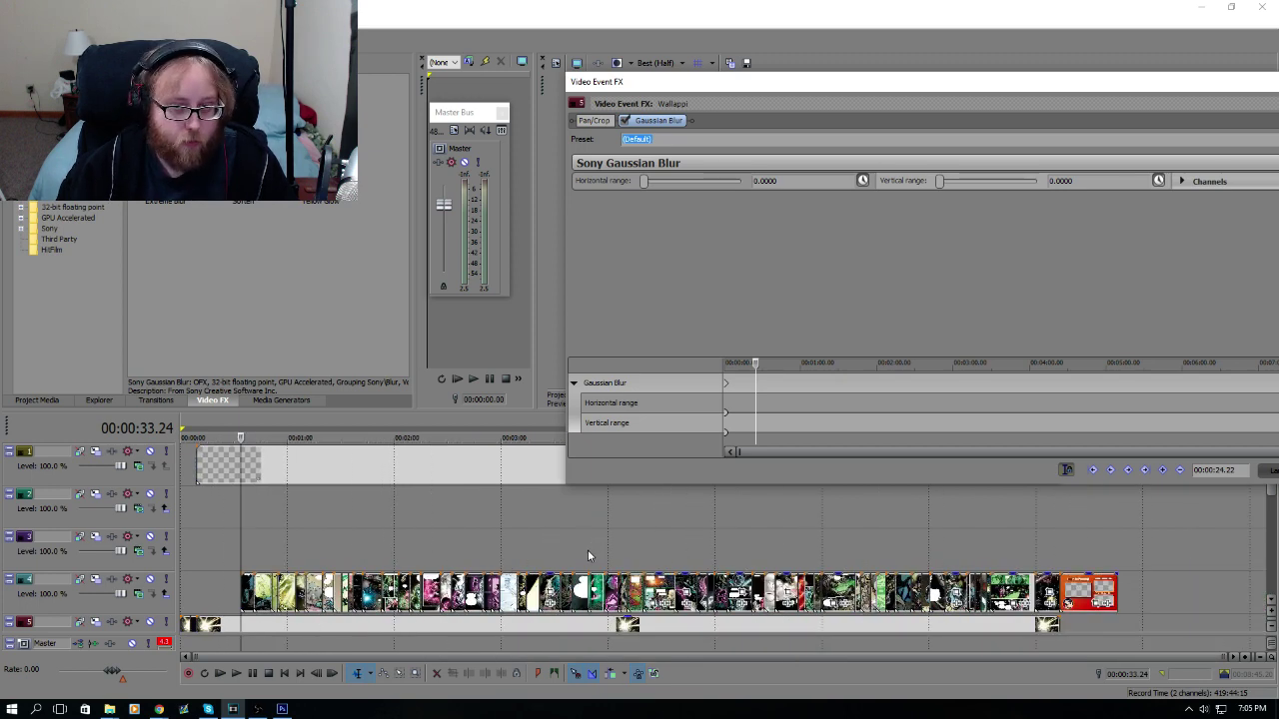
scroll(591, 539, up, 5)
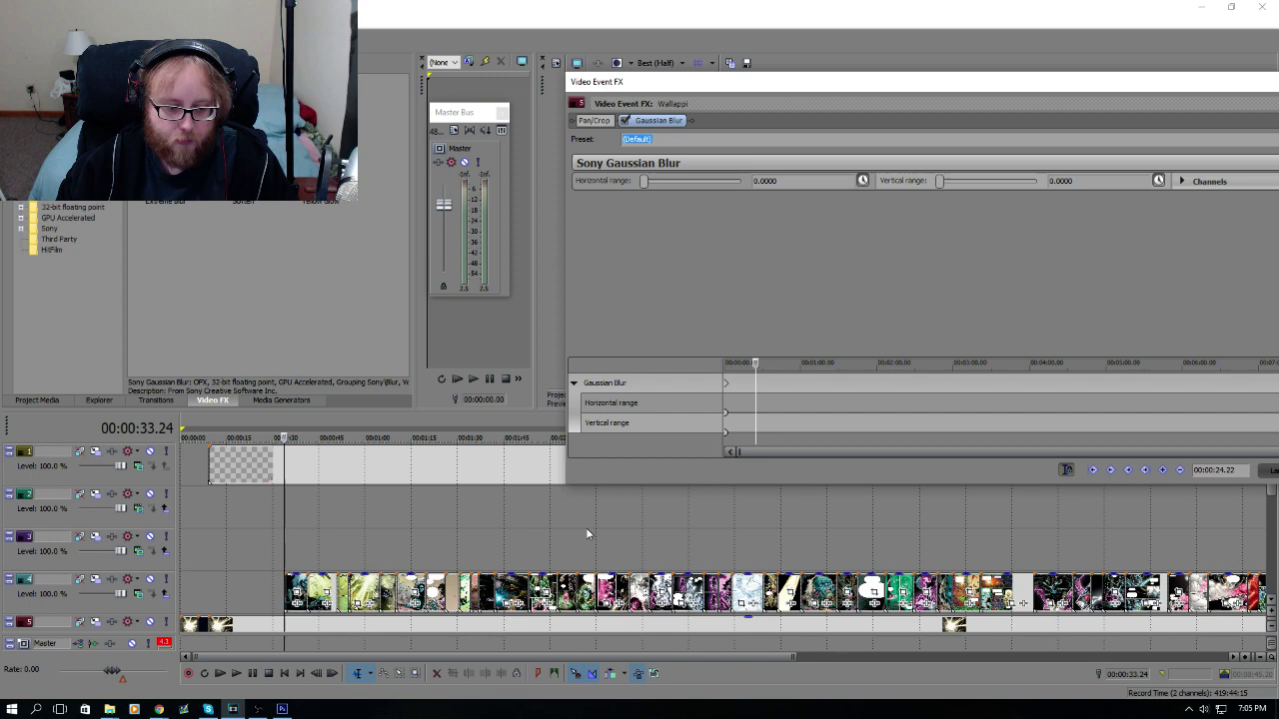
Step: Select the background comic-art event on track 5
scroll(517, 528, down, 4)
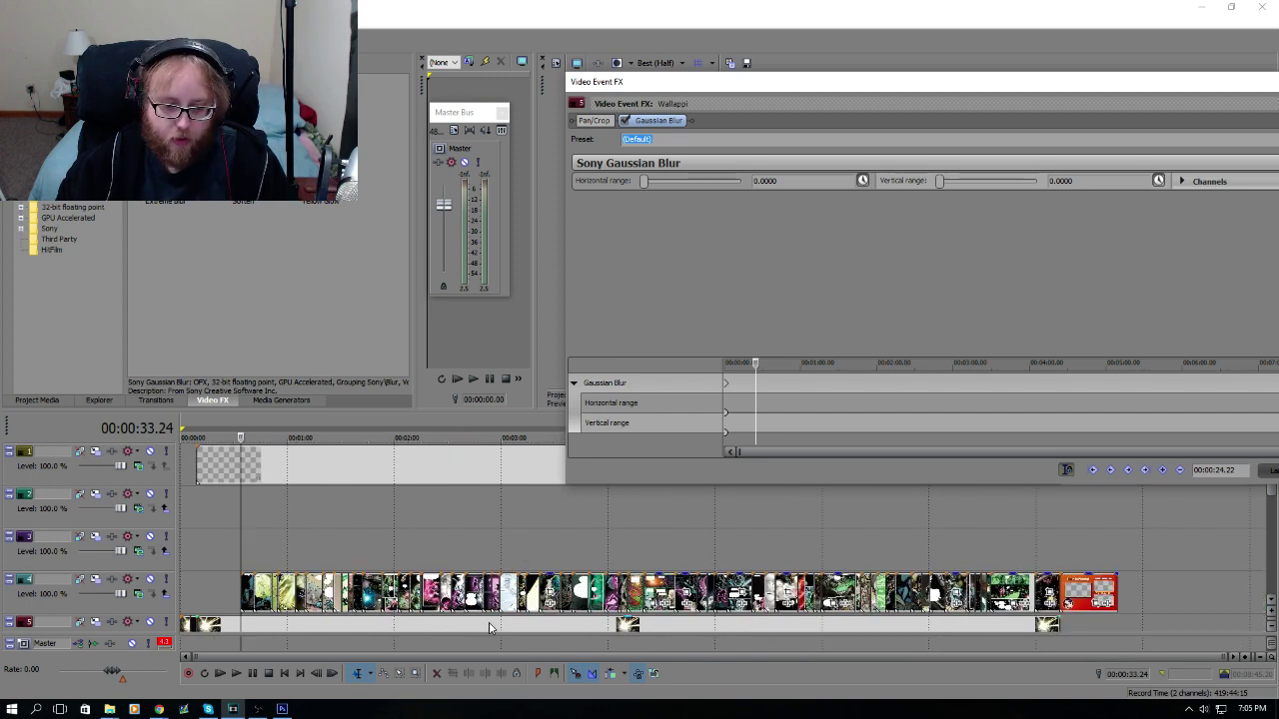
click(491, 627)
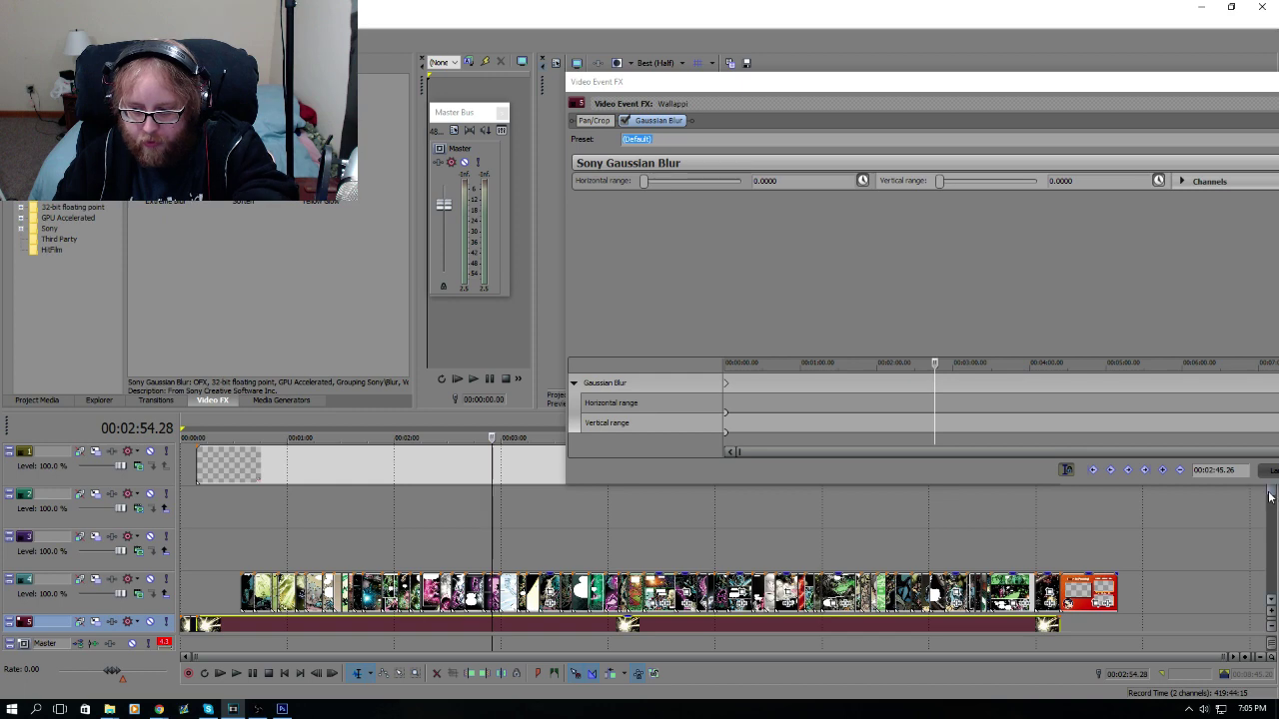
mouse_move(1270, 497)
mouse_down()
mouse_move(1271, 513)
mouse_move(1270, 497)
mouse_up()
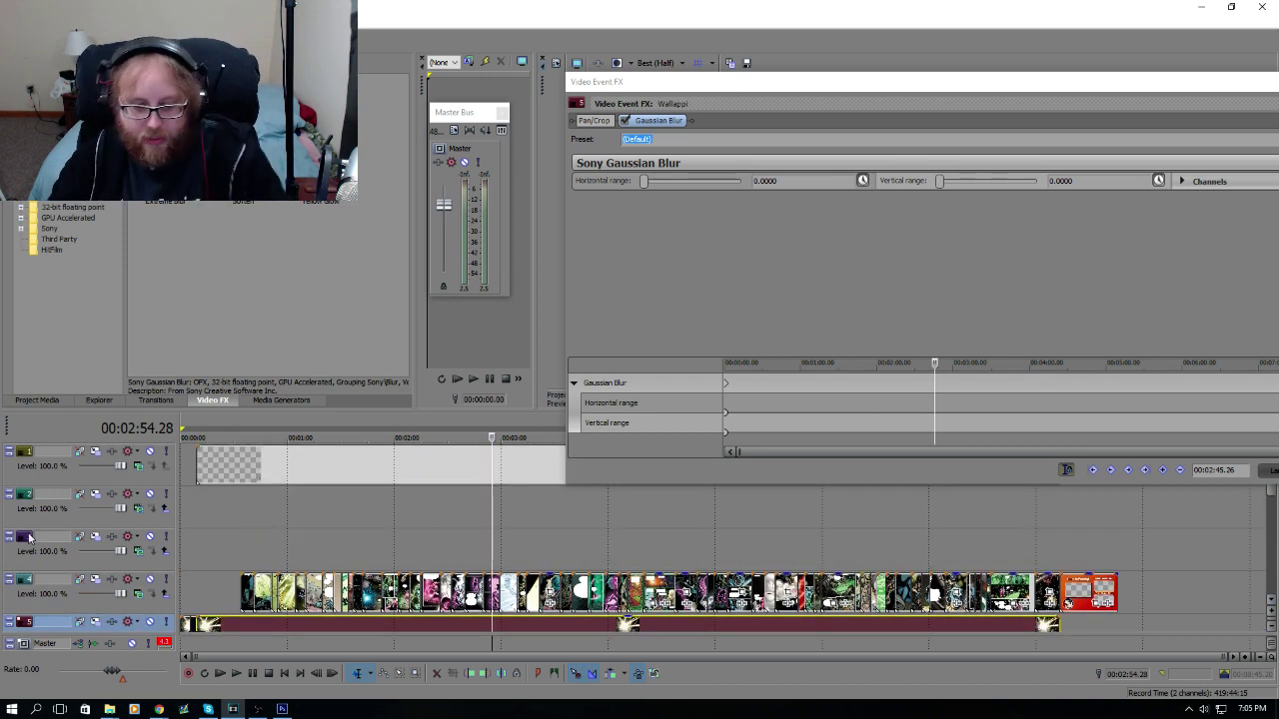
scroll(260, 589, up, 4)
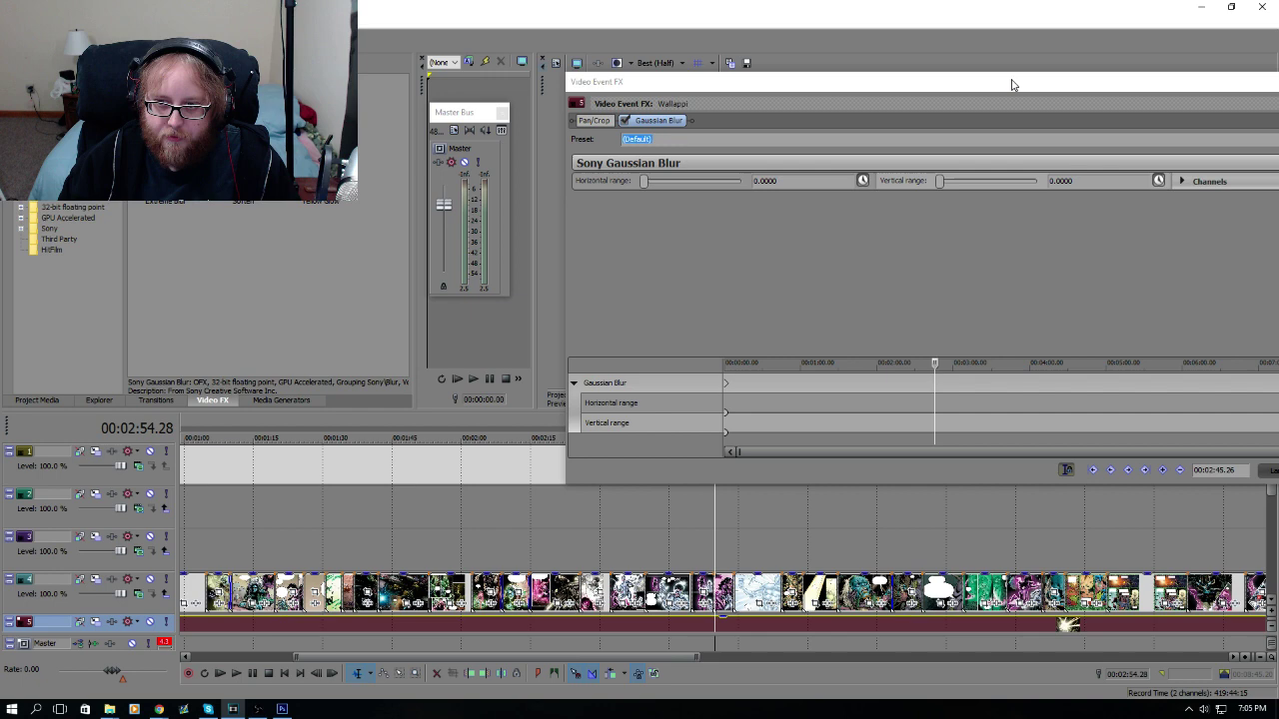
drag(1010, 83, 708, 94)
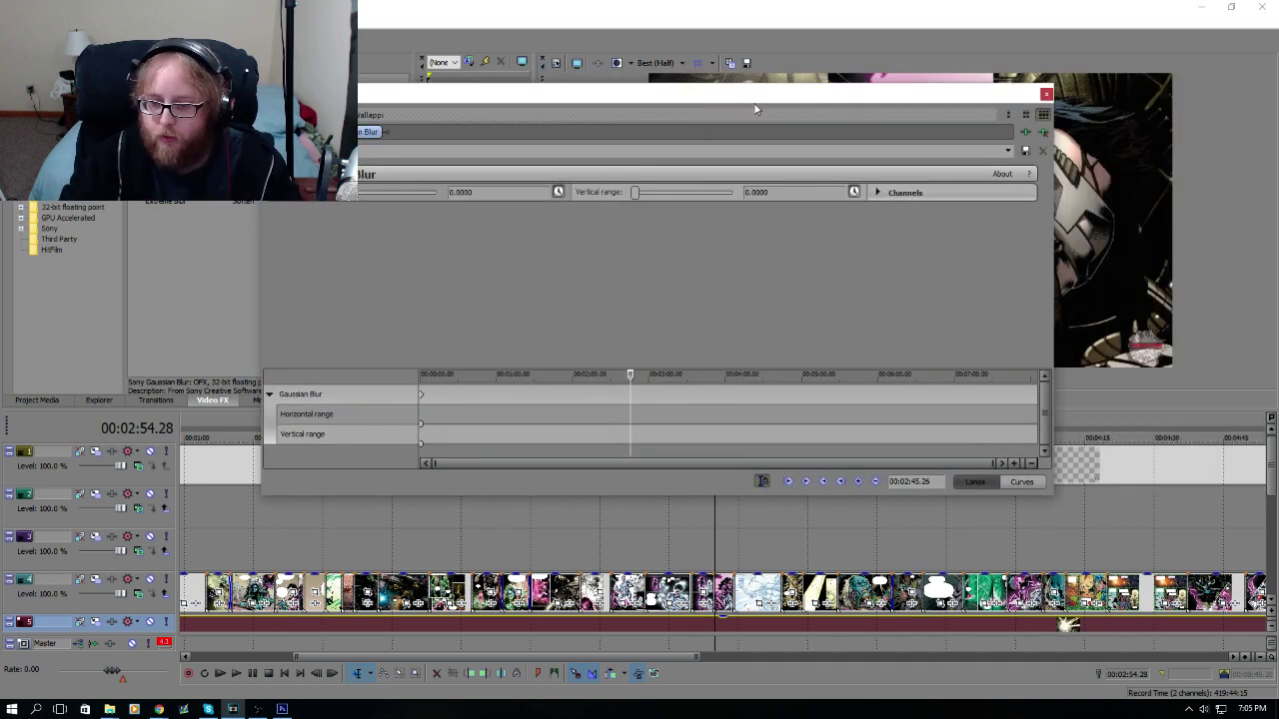
drag(756, 109, 305, 480)
Step: Move the playhead to 00:00:33.24, where the overlay video begins
scroll(252, 465, down, 2)
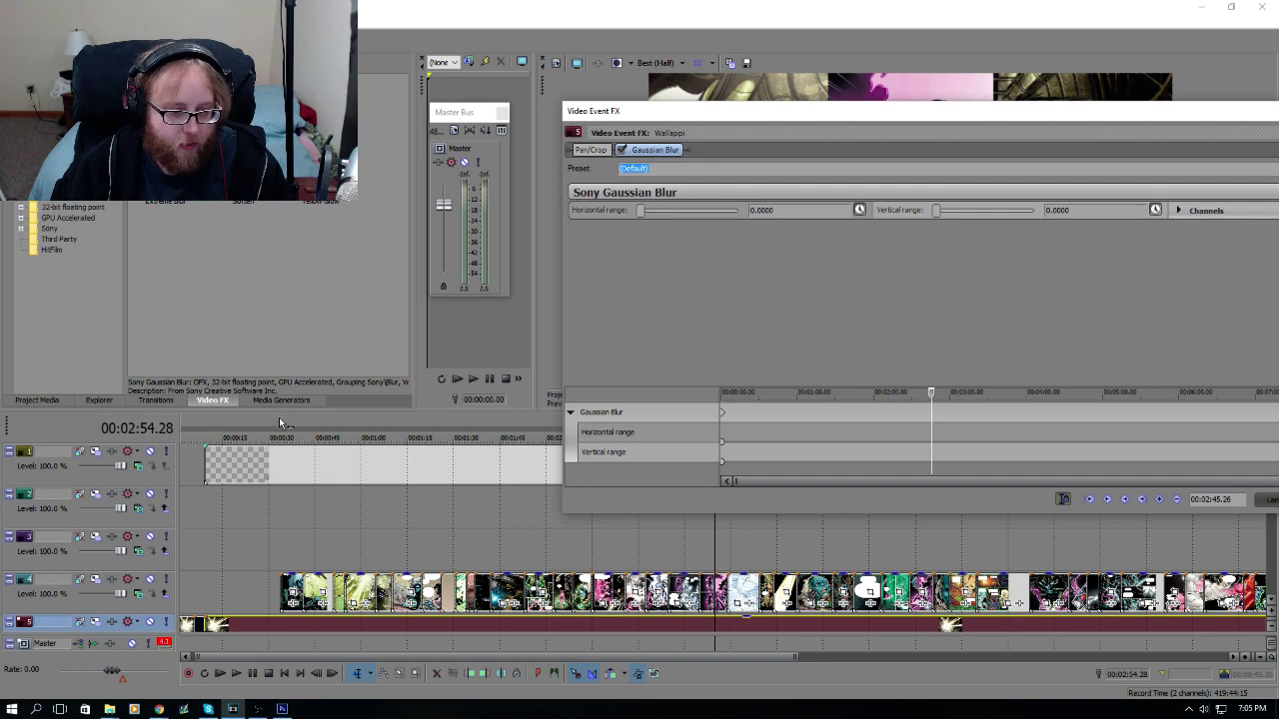
click(280, 430)
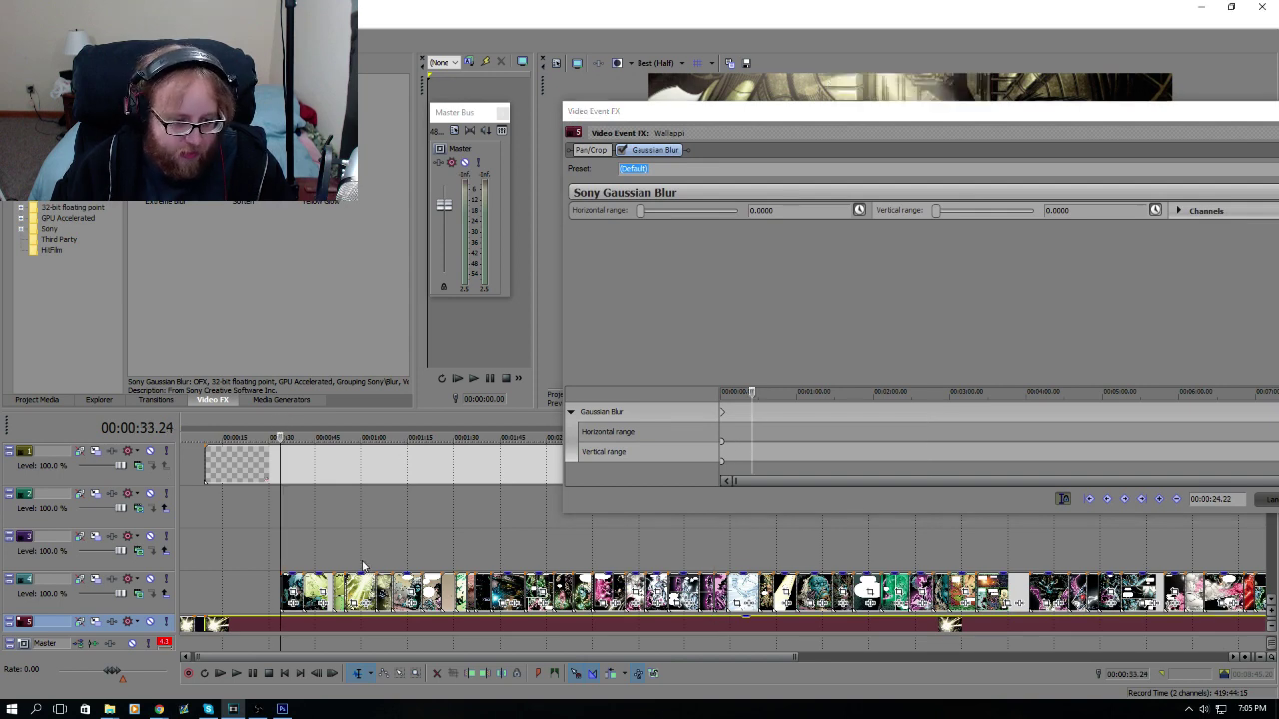
scroll(362, 567, up, 3)
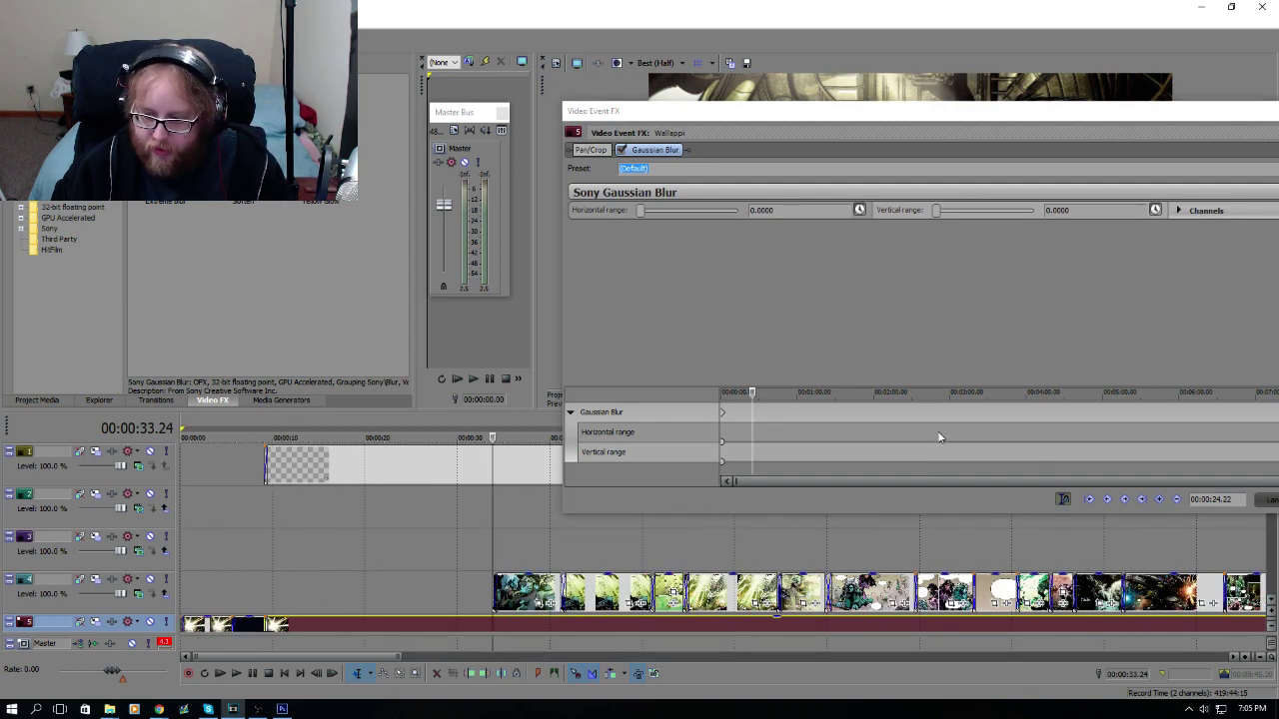
scroll(492, 538, down, 1)
scroll(492, 537, down, 1)
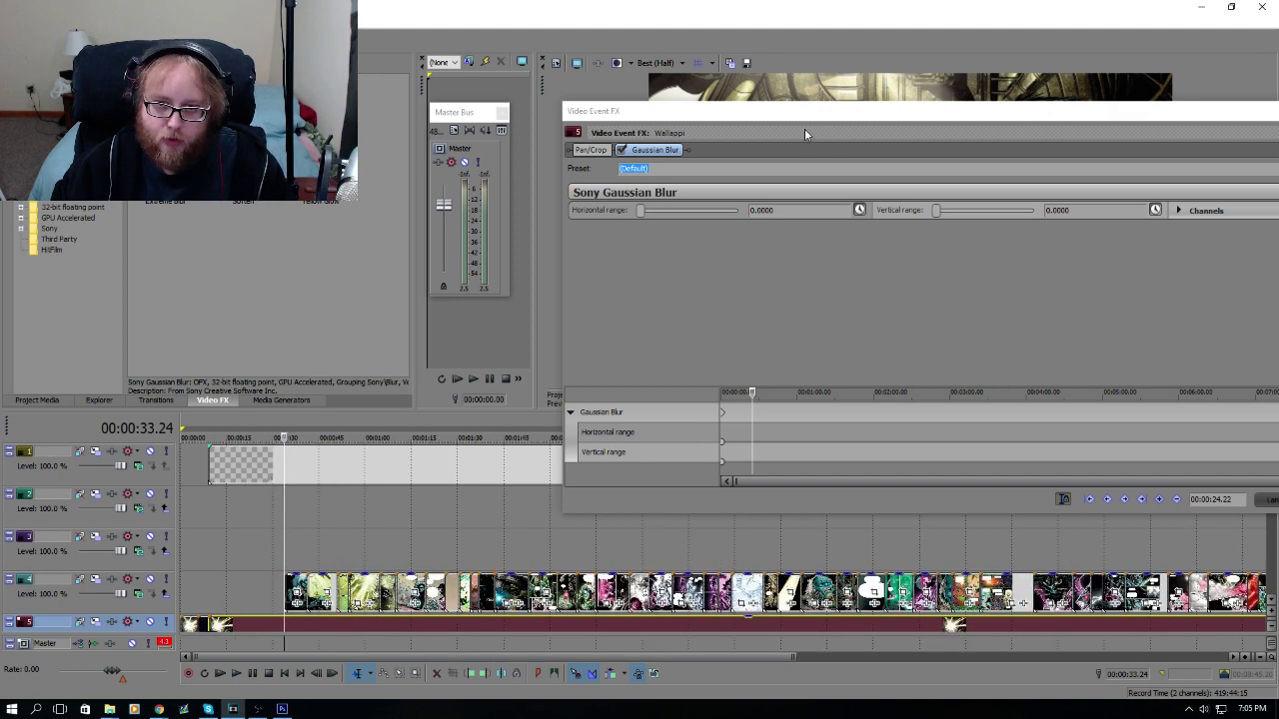
drag(803, 112, 911, 357)
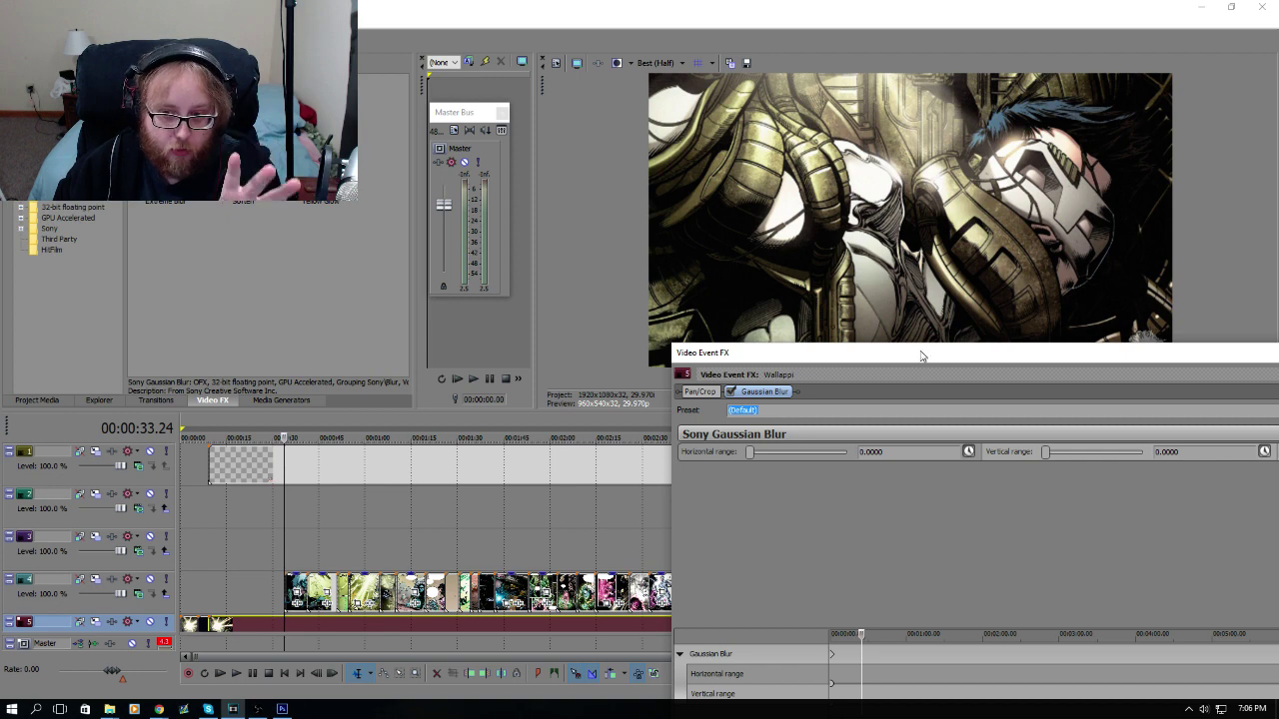
Step: Create a keyframe at 00:00:24.22 on both range lanes, each at 0.0
drag(921, 355, 543, 119)
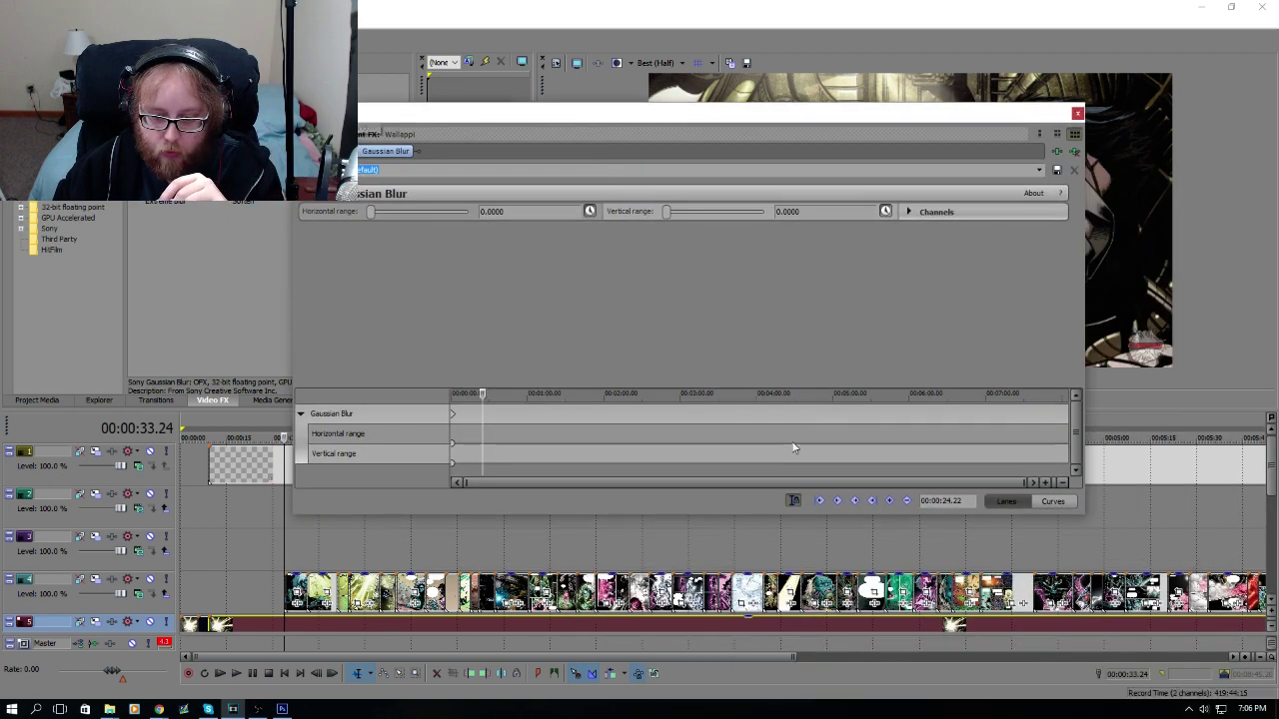
click(890, 503)
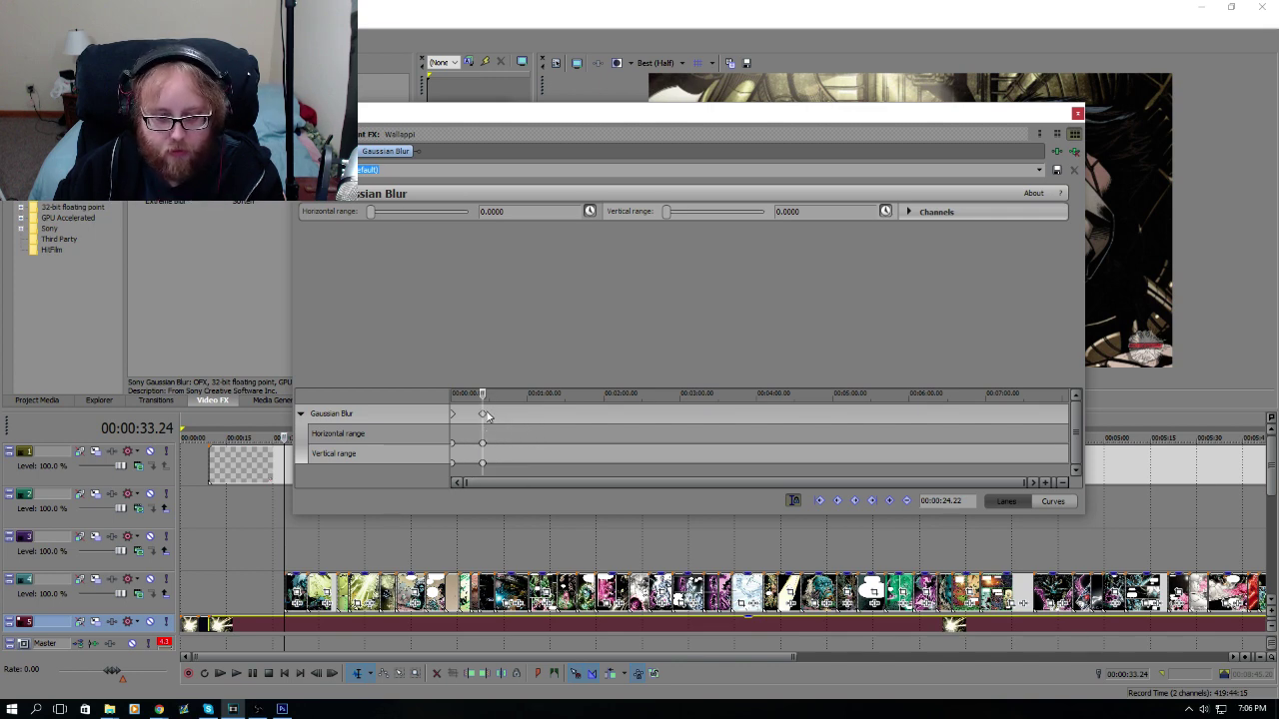
drag(666, 120, 1275, 235)
scroll(350, 600, up, 5)
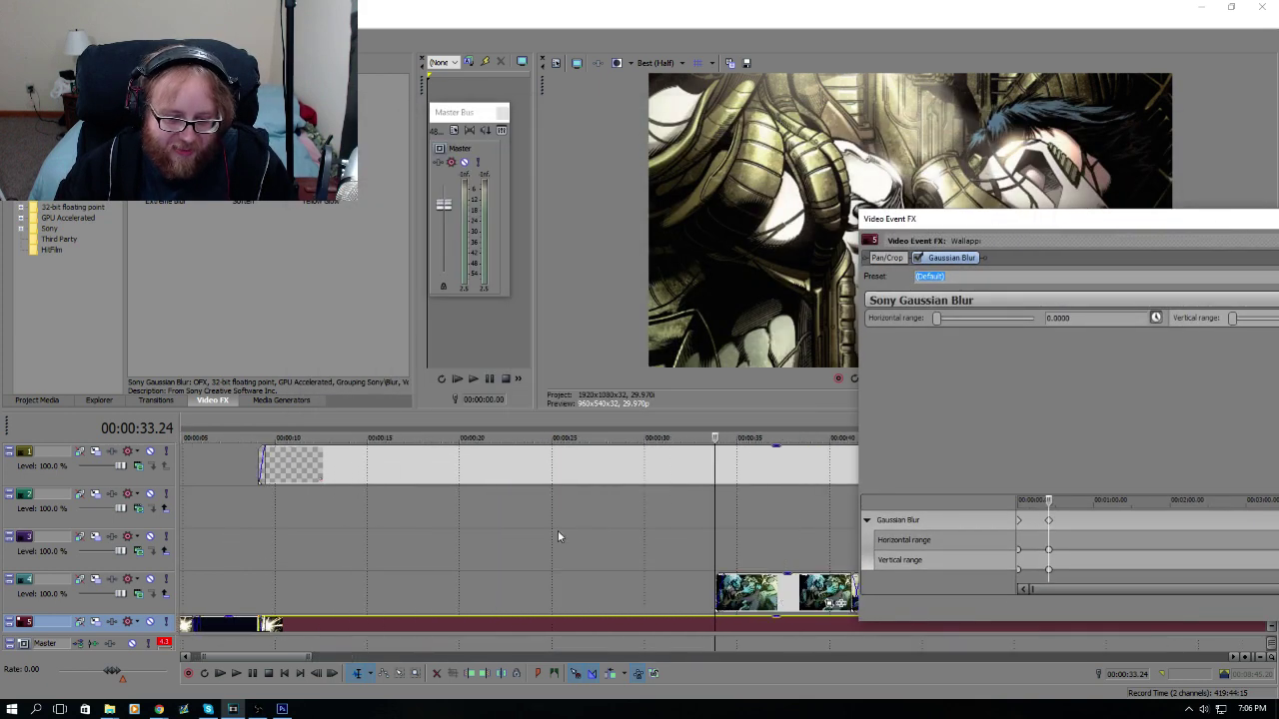
Step: Move the cursor a few seconds past the overlay start, to 00:00:35.23
click(760, 428)
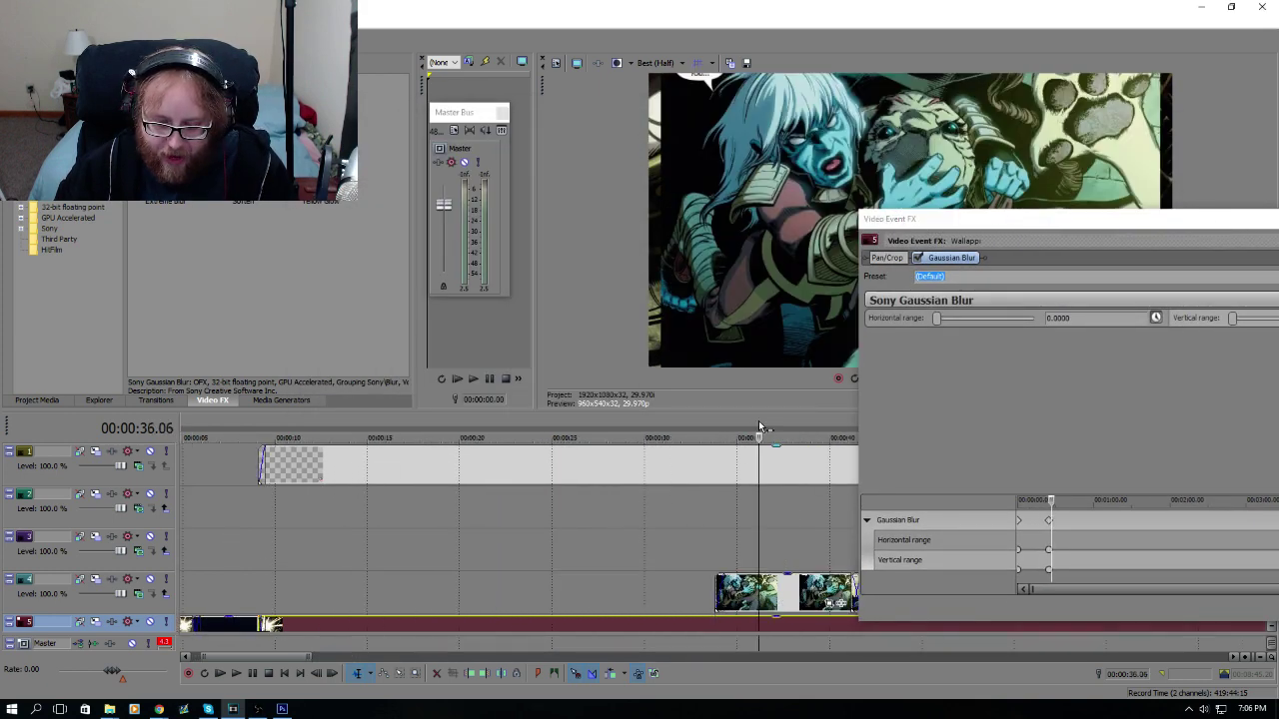
drag(987, 221, 1010, 266)
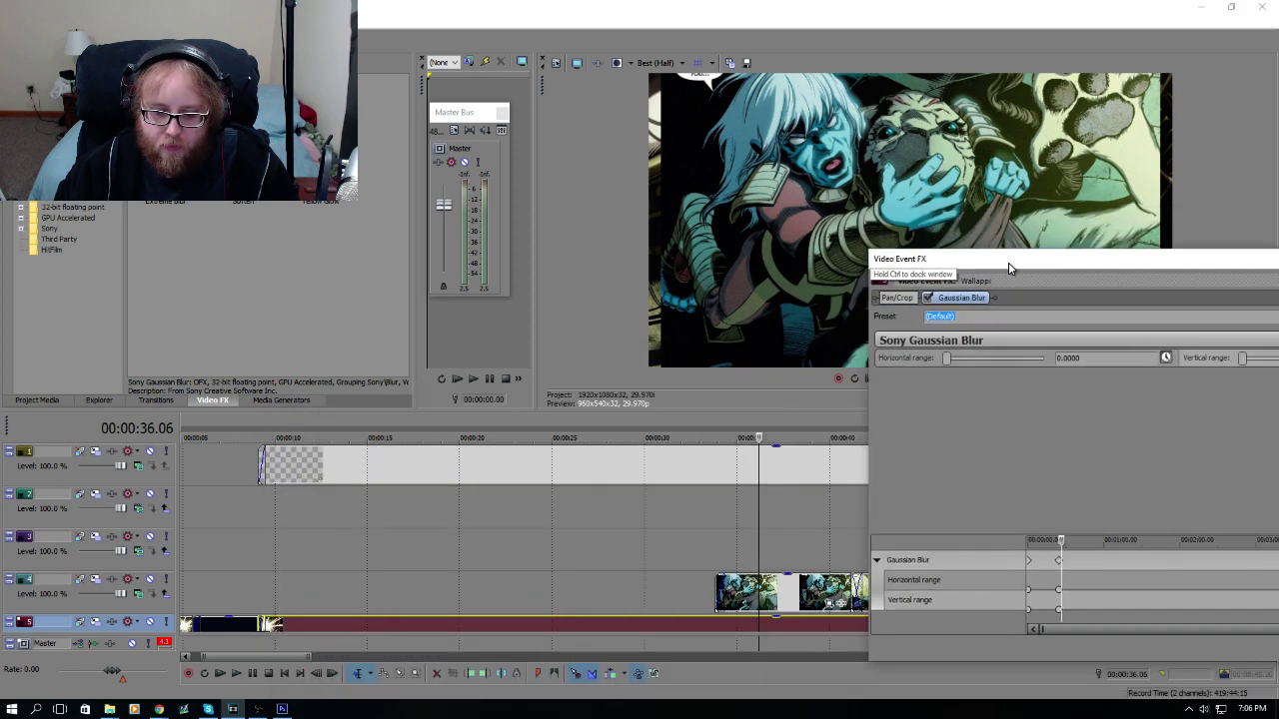
click(751, 424)
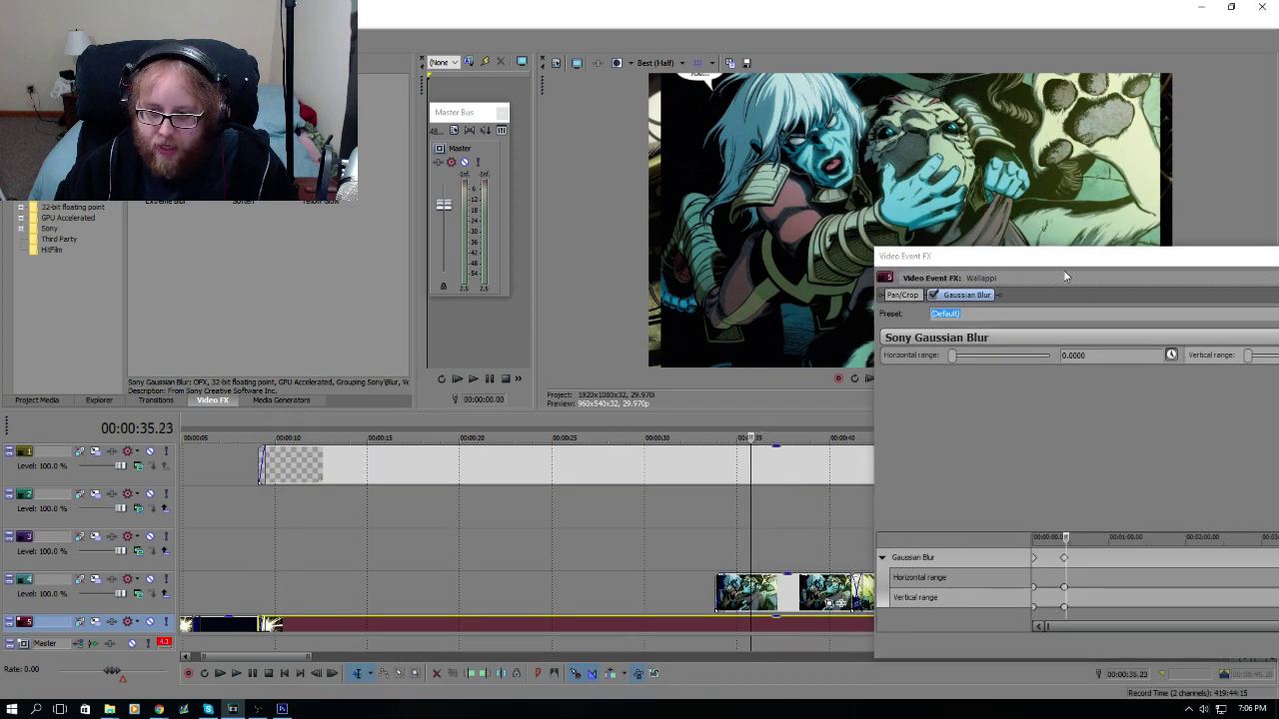
drag(1071, 258, 338, 108)
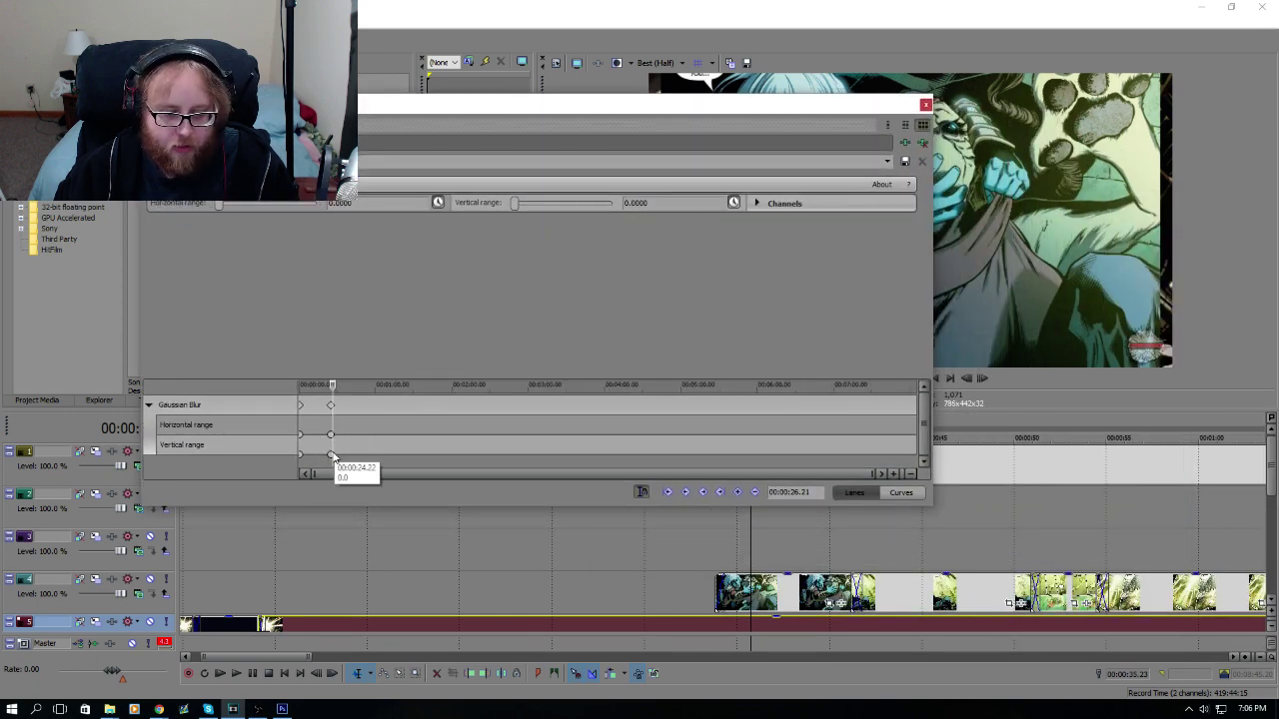
scroll(334, 456, up, 3)
scroll(459, 434, up, 2)
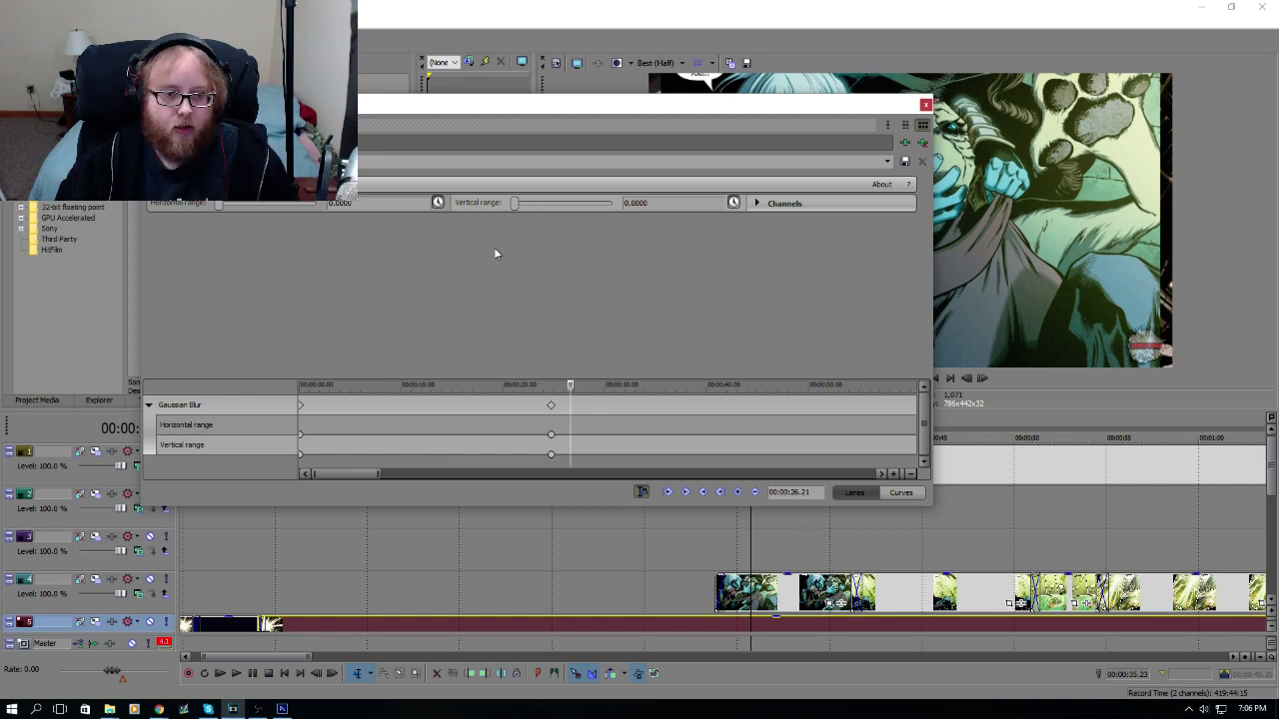
drag(555, 103, 466, 86)
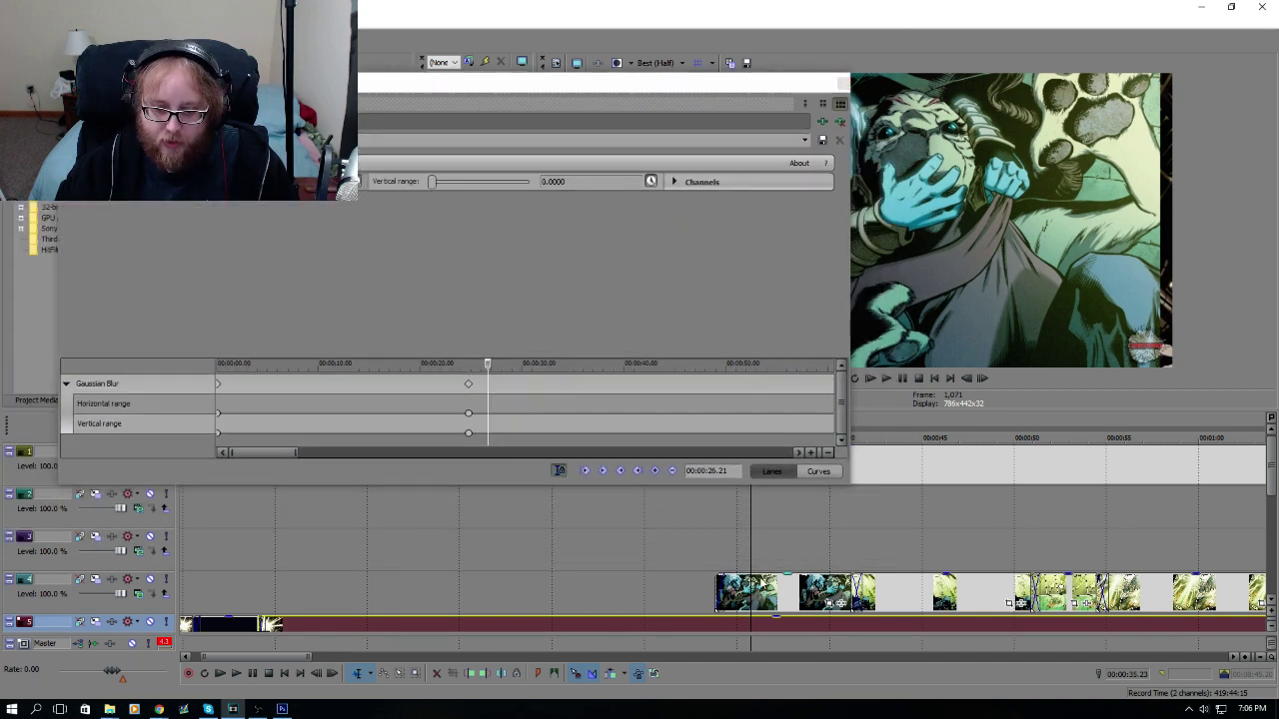
Step: Move the cursor further into the overlay video to time the blurred keyframe
click(866, 416)
click(917, 420)
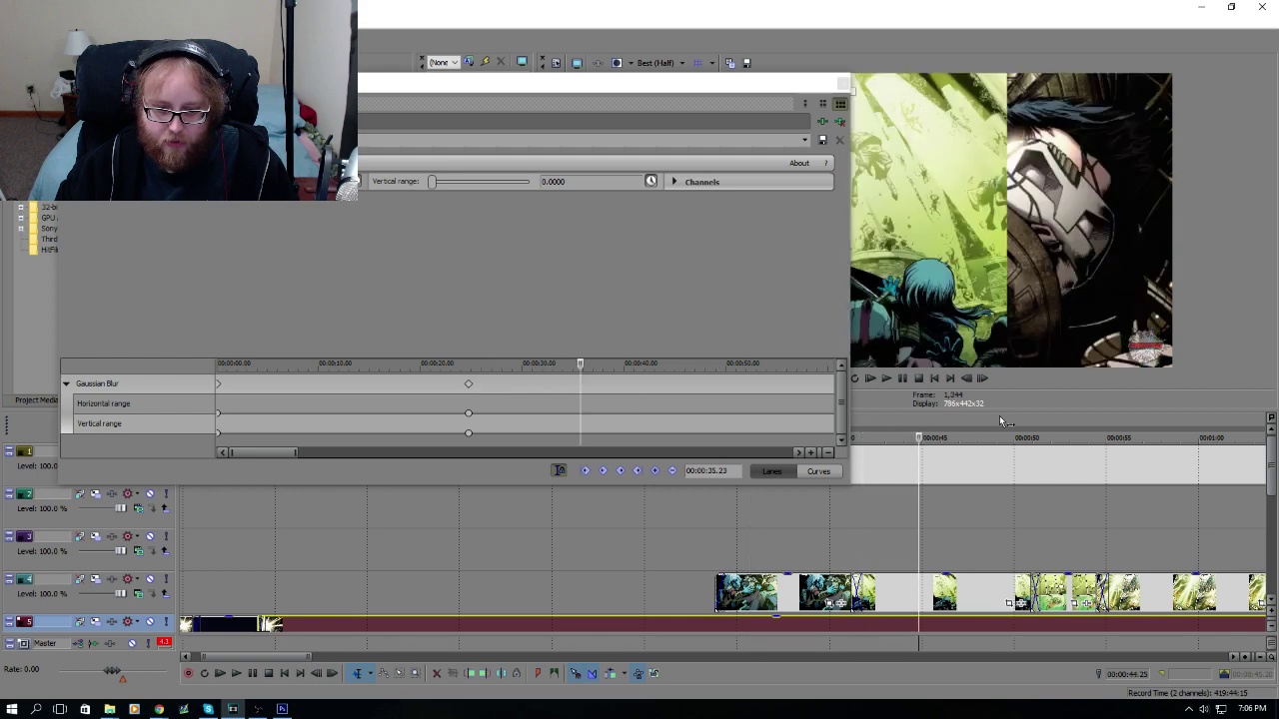
click(999, 420)
click(1141, 420)
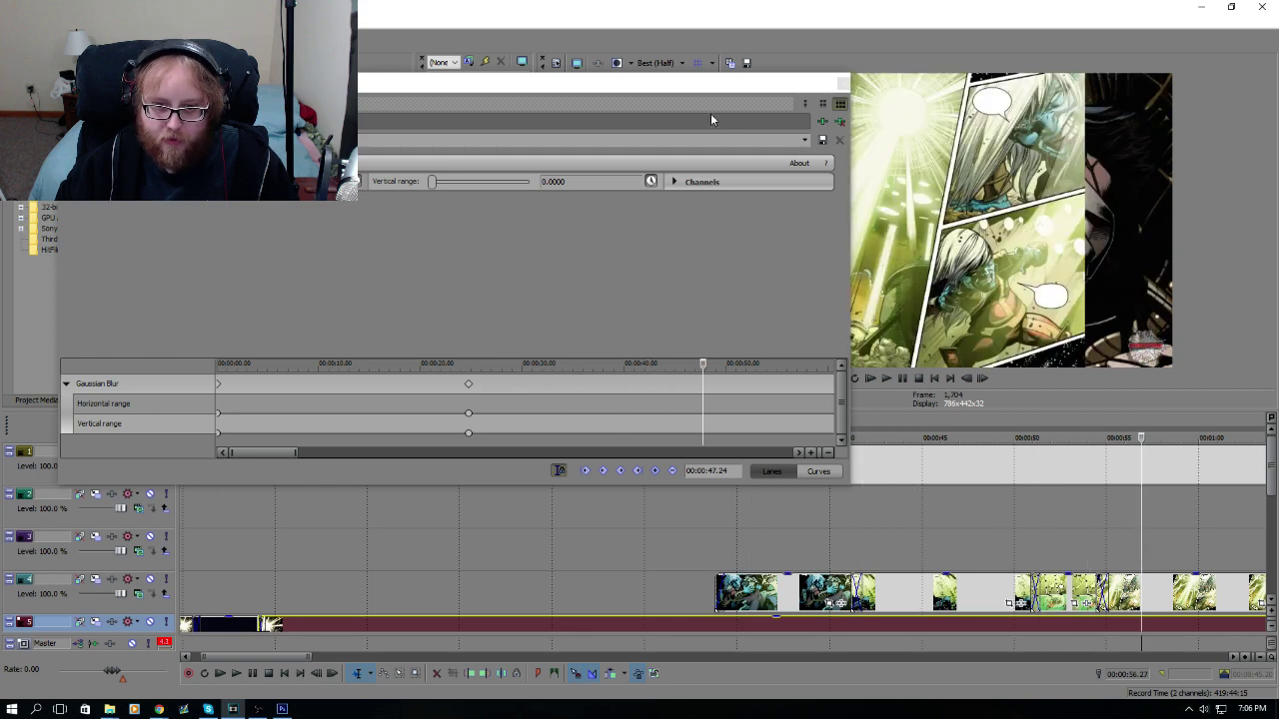
drag(660, 85, 687, 251)
click(785, 426)
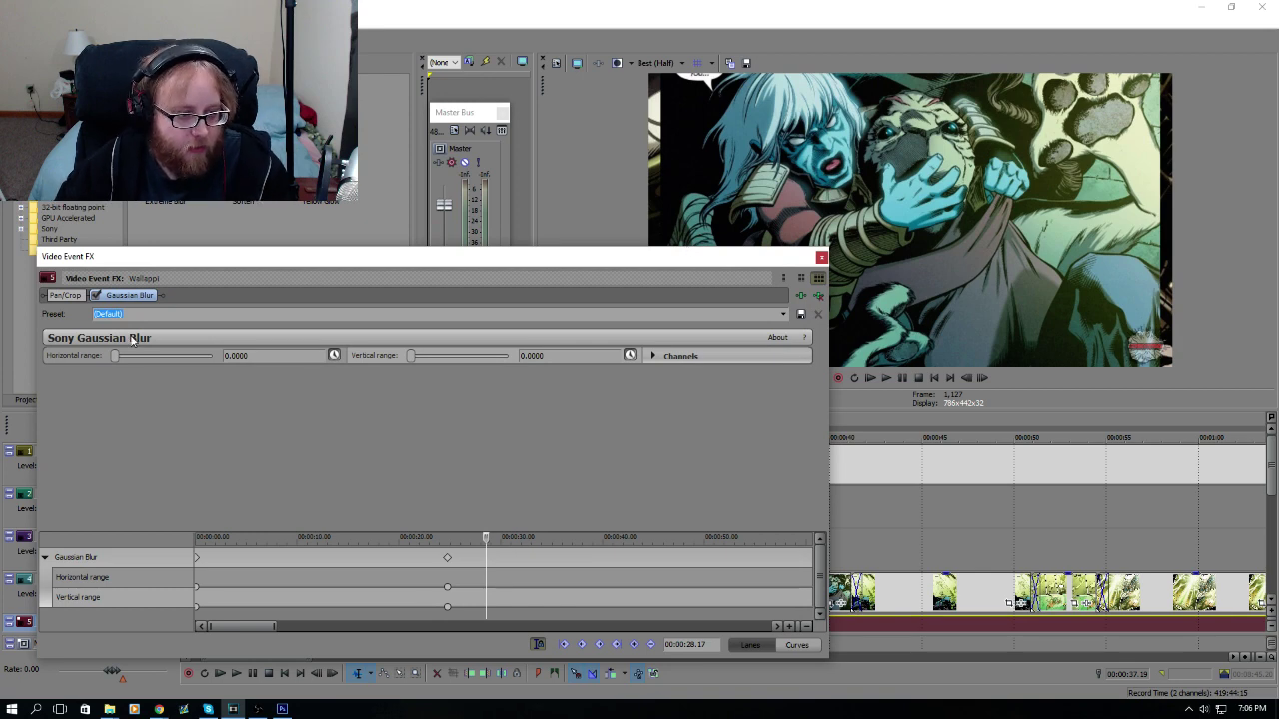
Step: Add a keyframe at 00:00:28.17 with horizontal range 0.0136 and vertical range slightly raised
drag(117, 358, 115, 359)
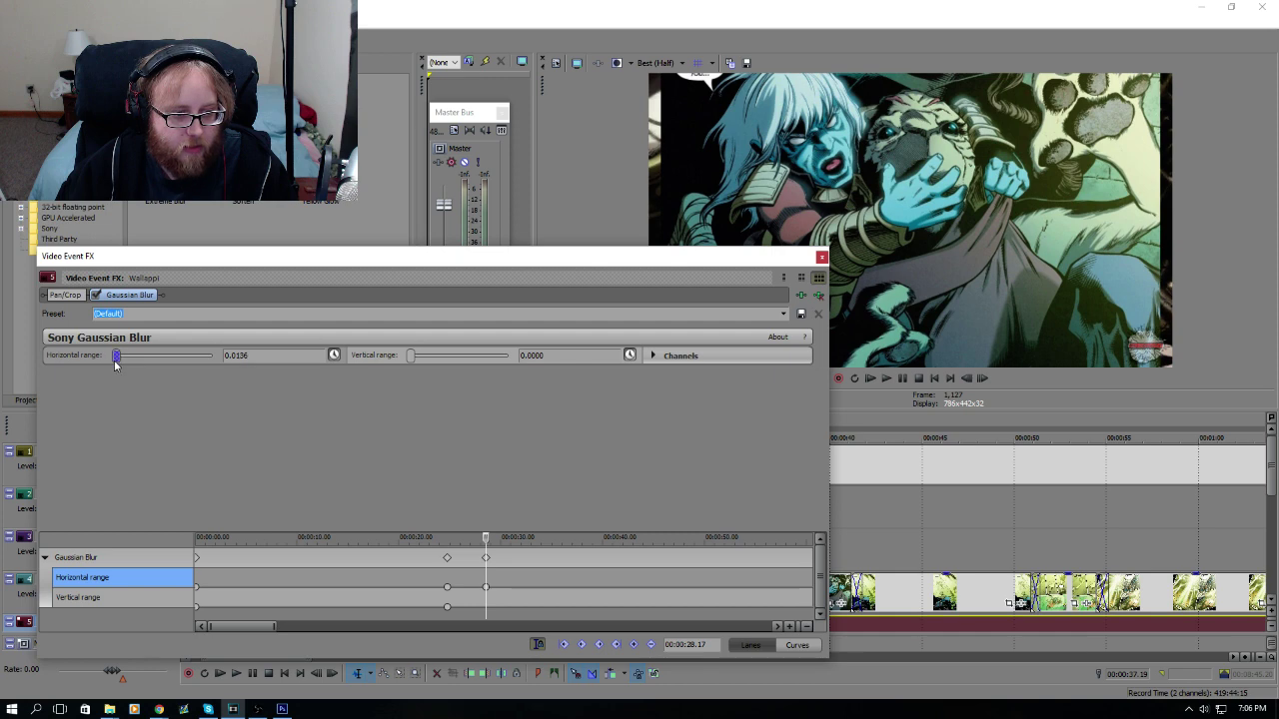
drag(407, 363, 409, 363)
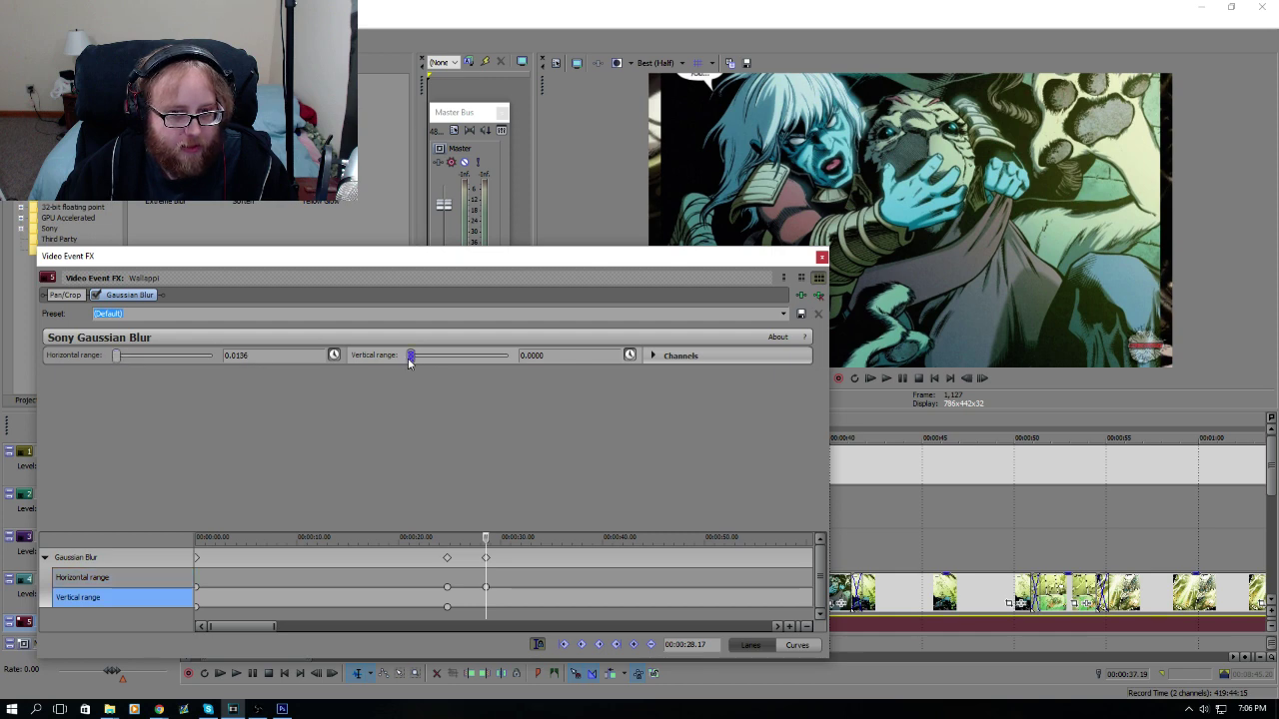
drag(357, 260, 1278, 519)
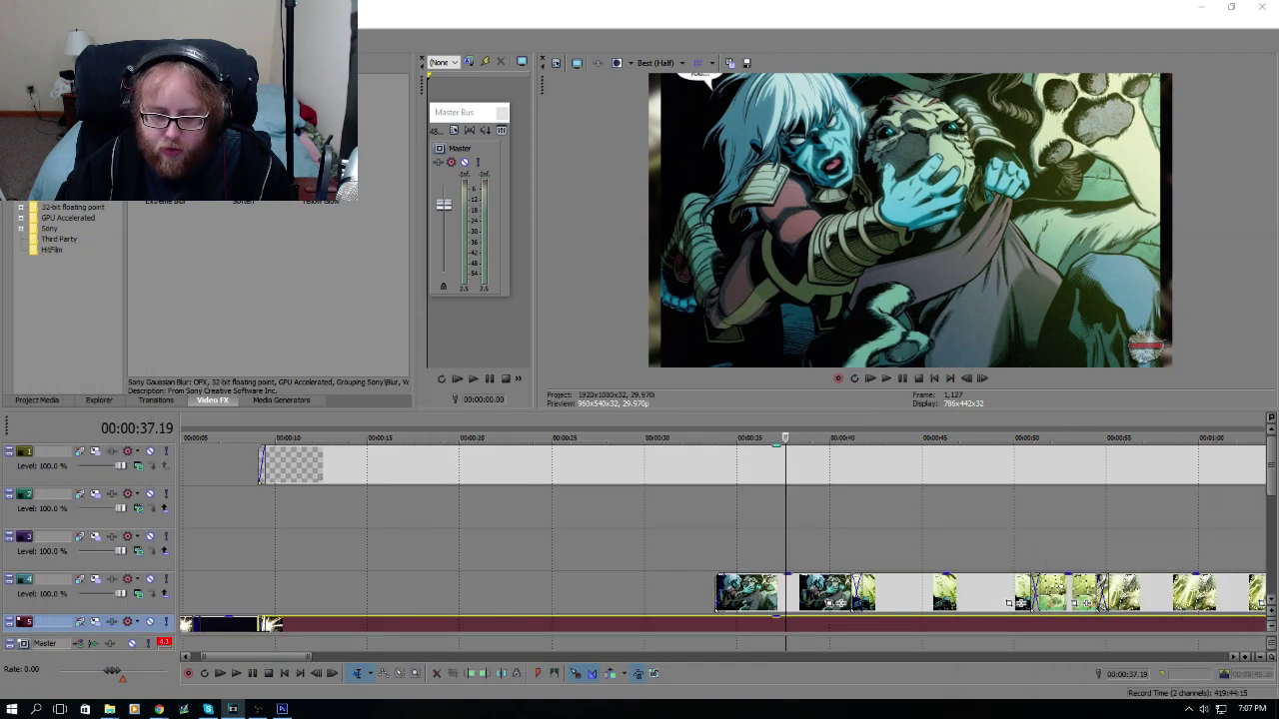
Step: Play from 00:00:30.20 to about 00:00:44.17 to check the blurred background behind the overlay
click(657, 412)
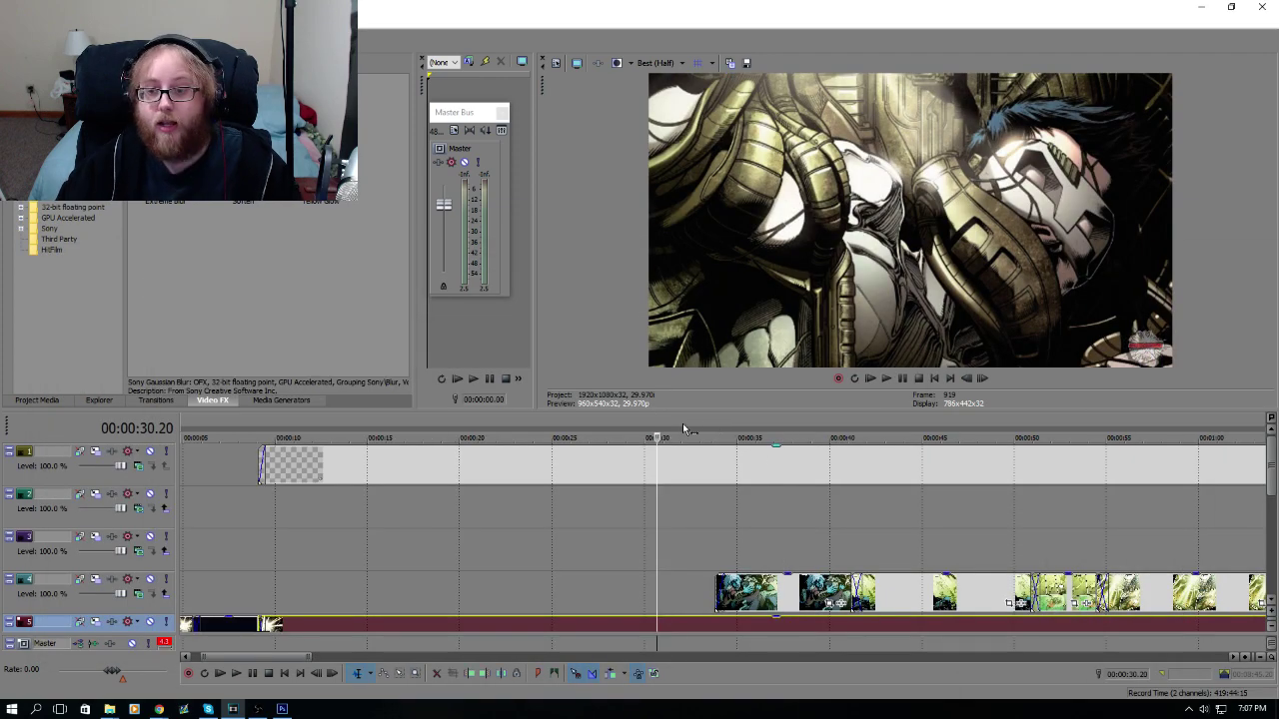
key(space)
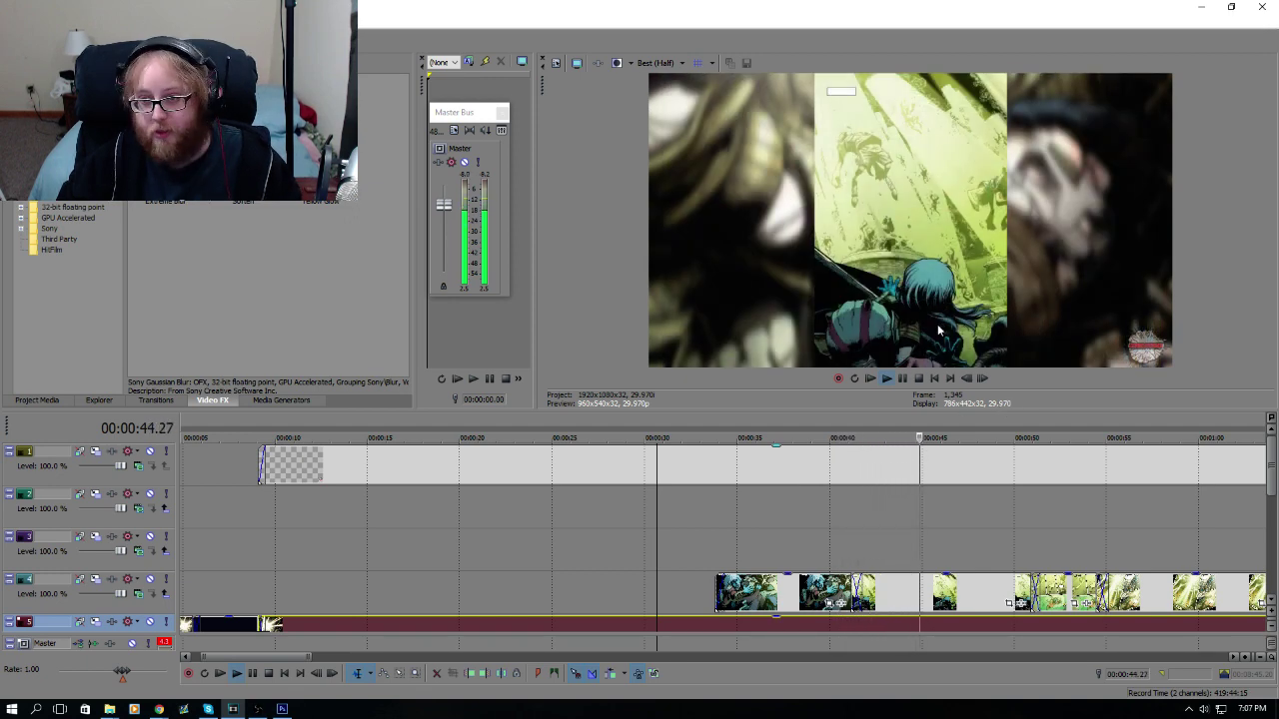
click(888, 384)
click(913, 419)
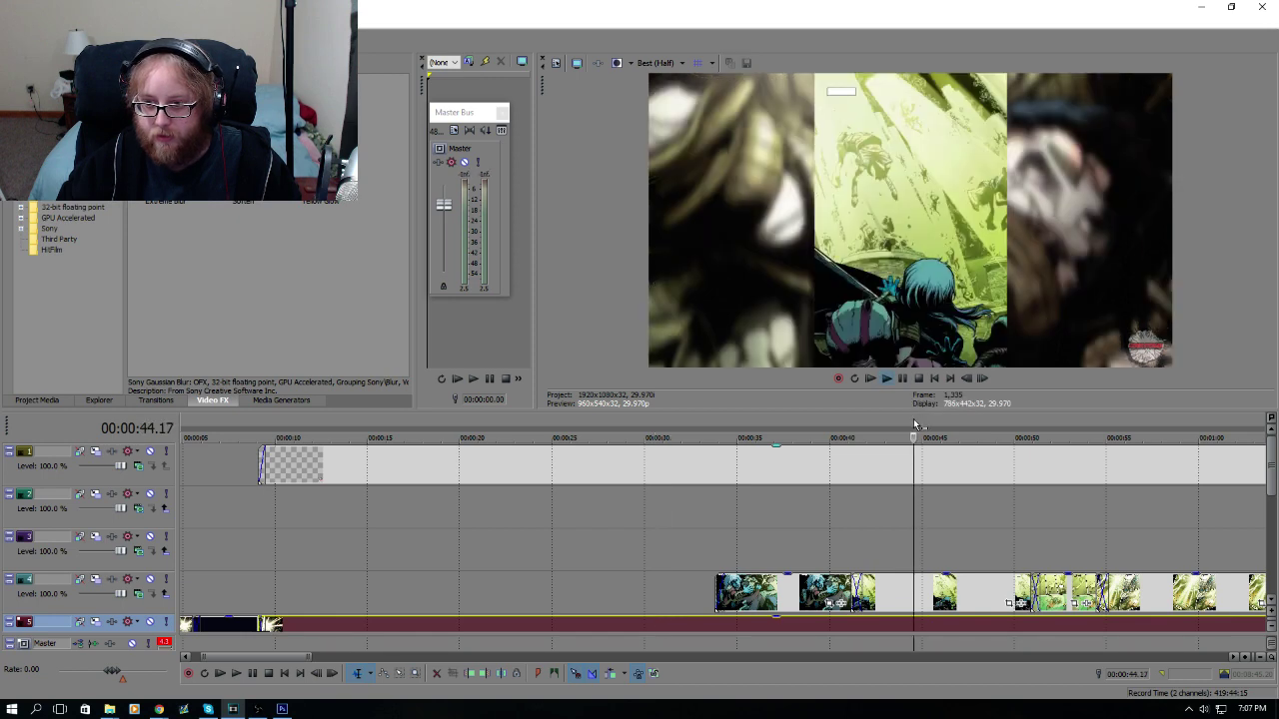
key(space)
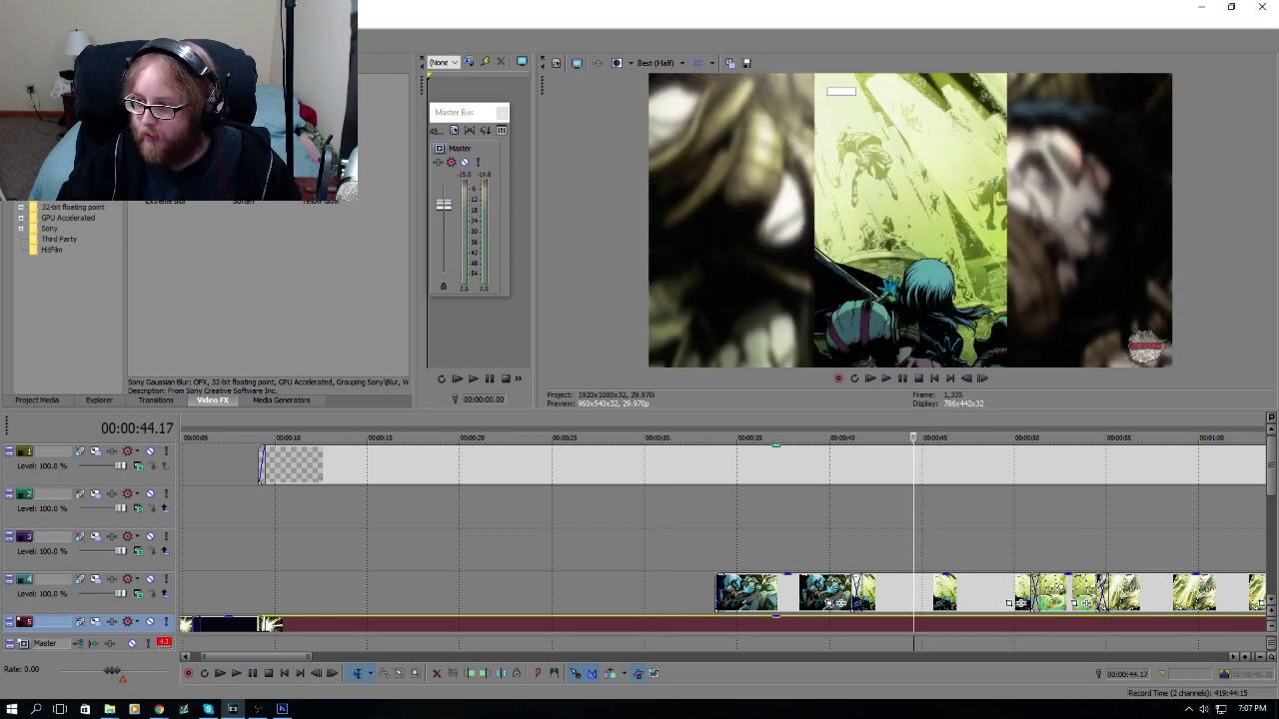